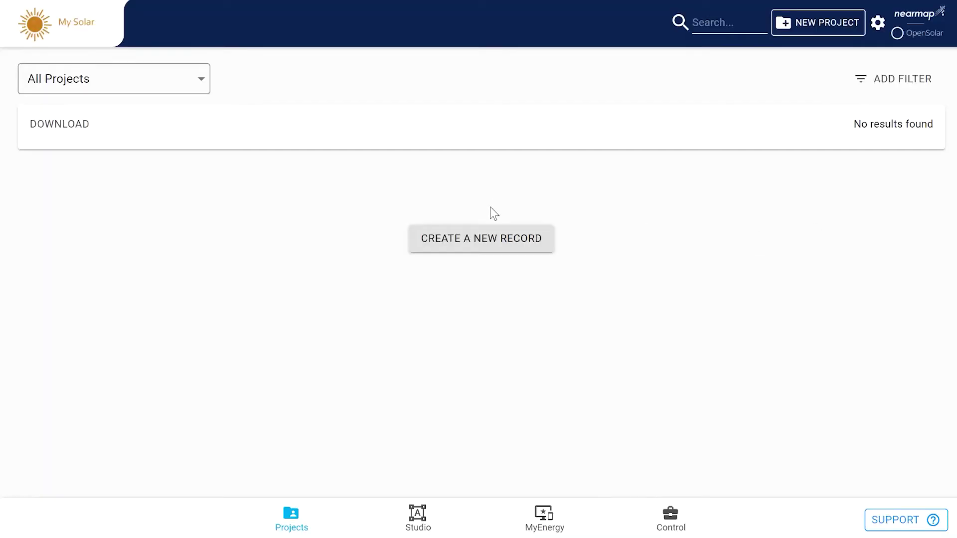
- Start a new project record and enter the site address from the suggestions
click(485, 239)
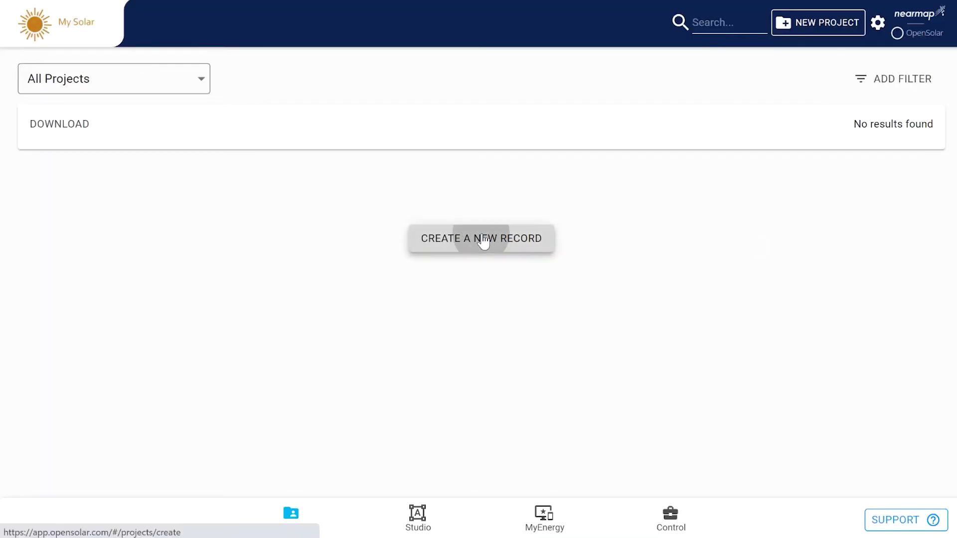
click(152, 193)
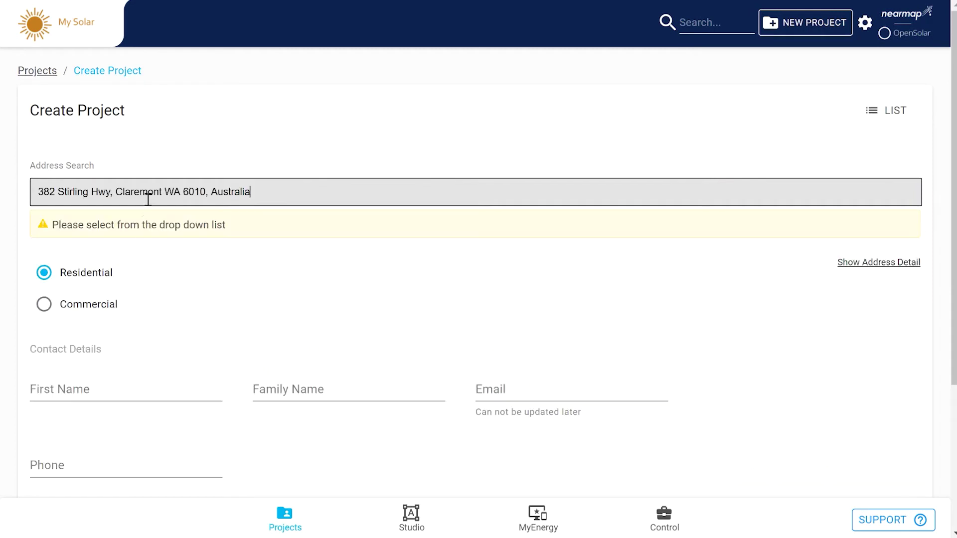
click(141, 225)
- Enter the client's first name, family name, e-mail address and saved phone number
click(100, 352)
click(268, 350)
click(487, 354)
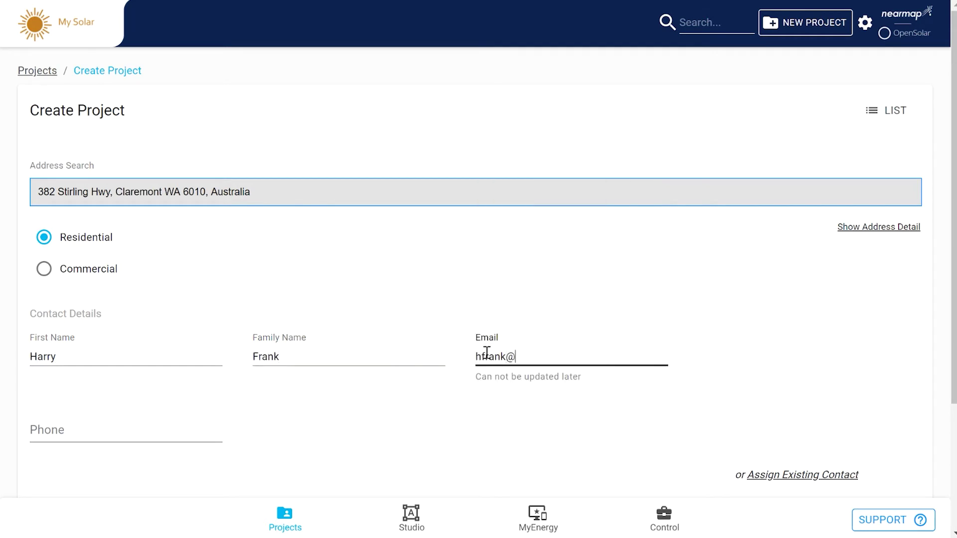
click(38, 433)
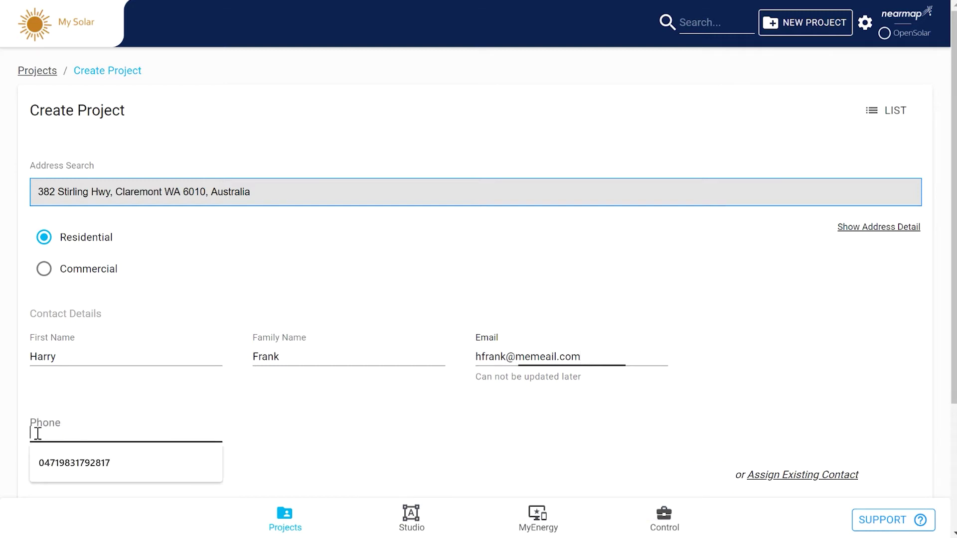
click(44, 461)
- Set priority to Medium, assign the first team member, and create the project for design
scroll(132, 429, down, 3)
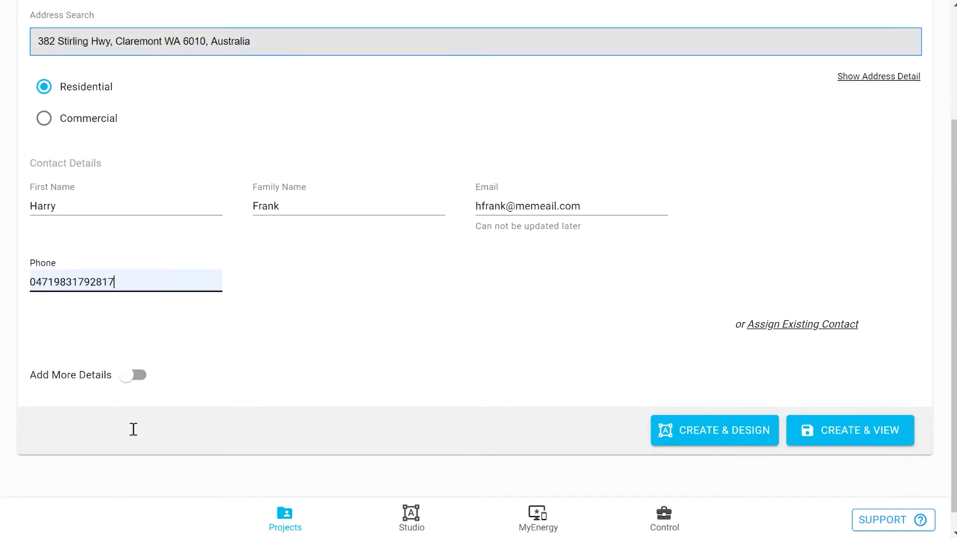
click(136, 357)
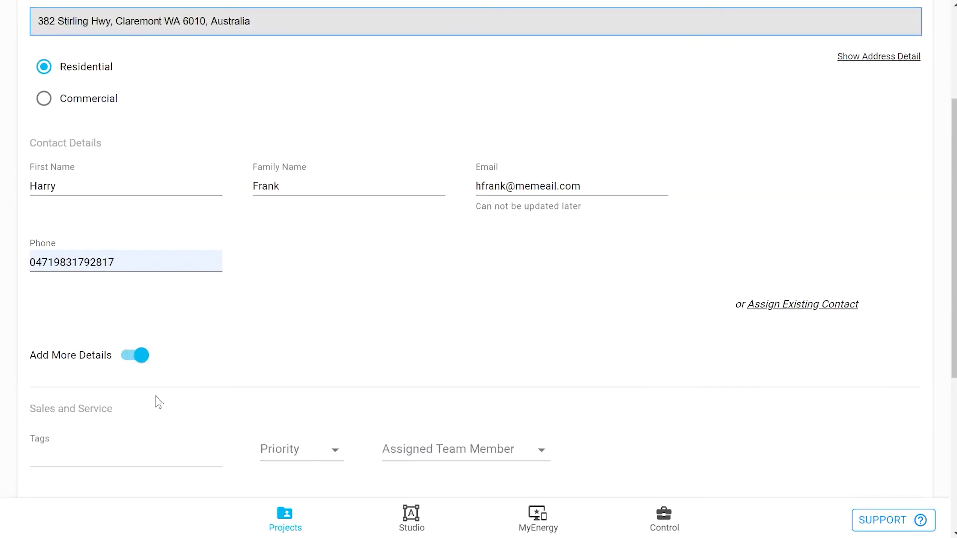
scroll(159, 402, down, 1)
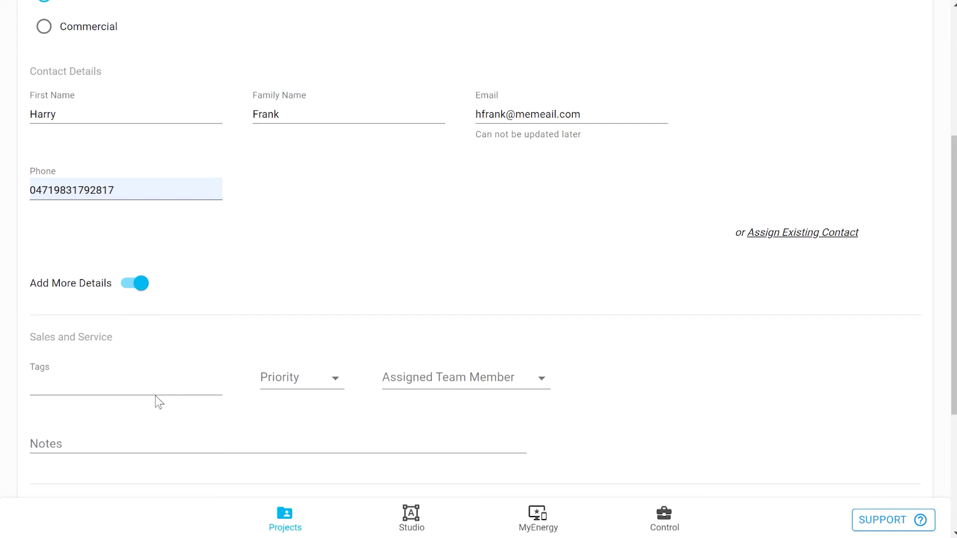
scroll(159, 401, down, 1)
click(318, 307)
click(312, 329)
click(427, 317)
click(443, 325)
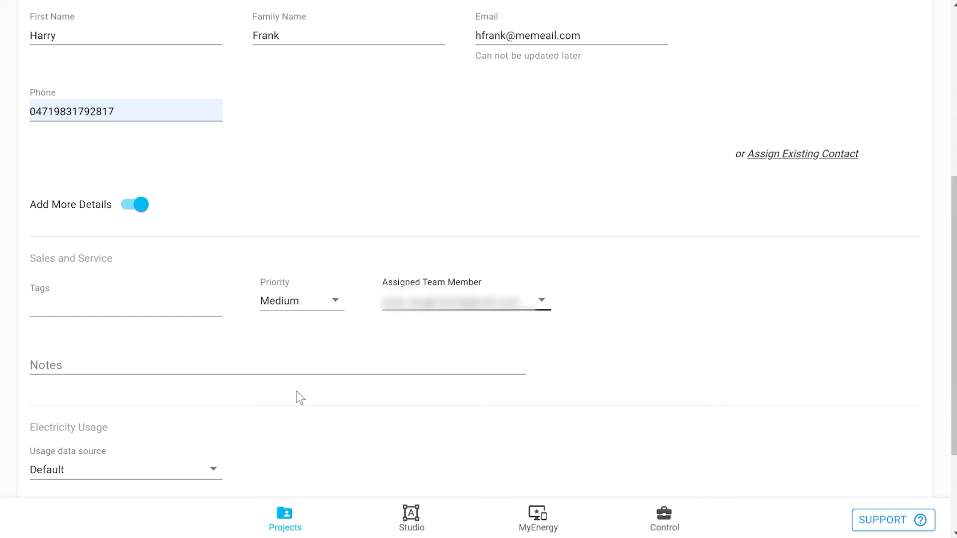
scroll(195, 400, down, 1)
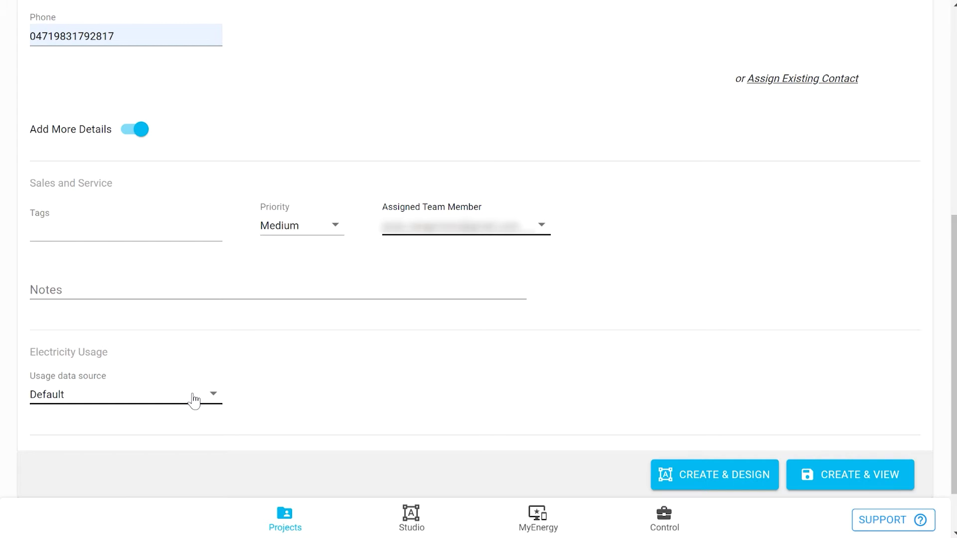
click(679, 471)
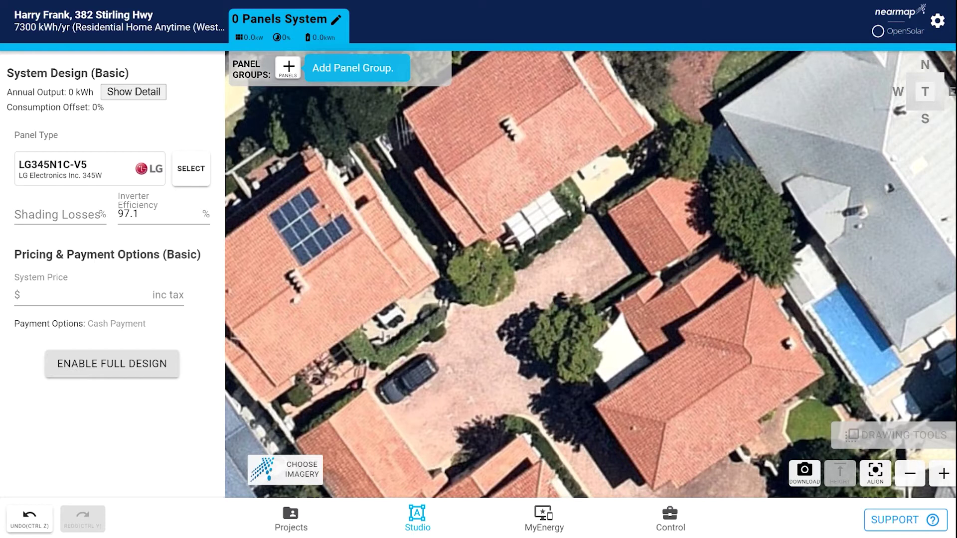
- Enable full design mode and turn off Start in Basic Mode in Studio Preferences
click(136, 369)
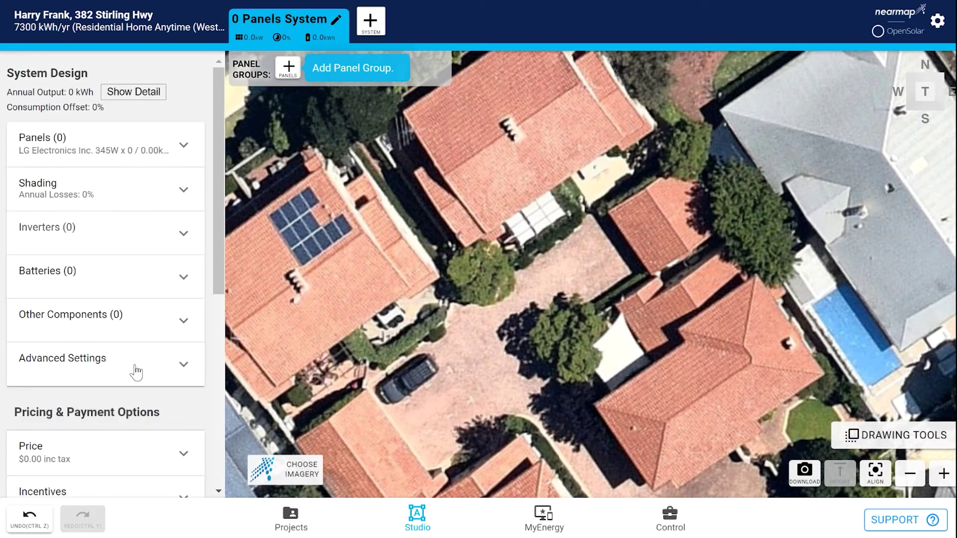
click(937, 22)
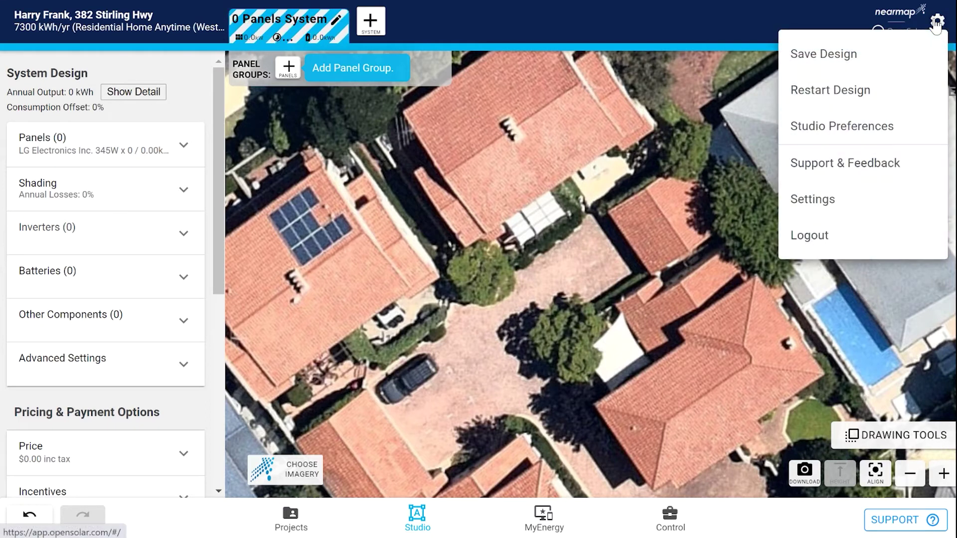
click(861, 128)
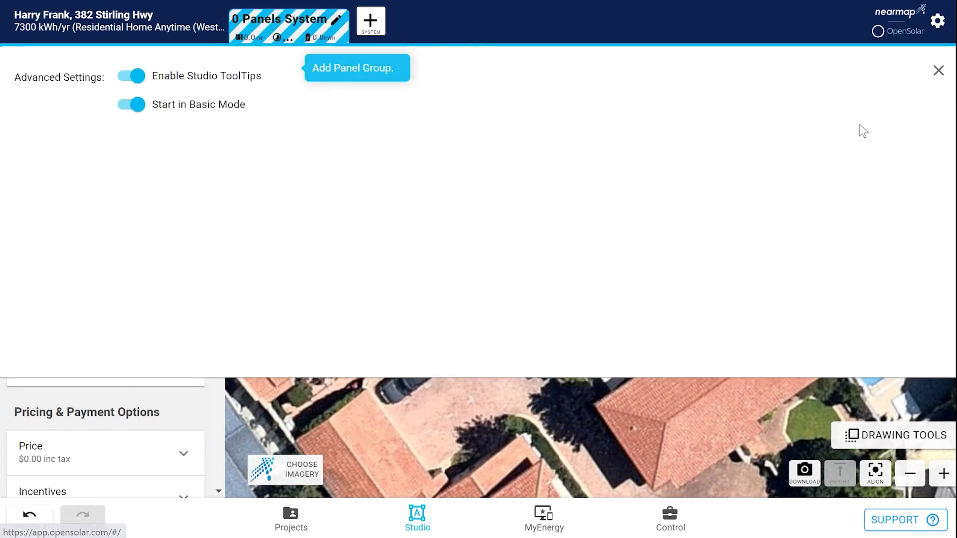
click(124, 105)
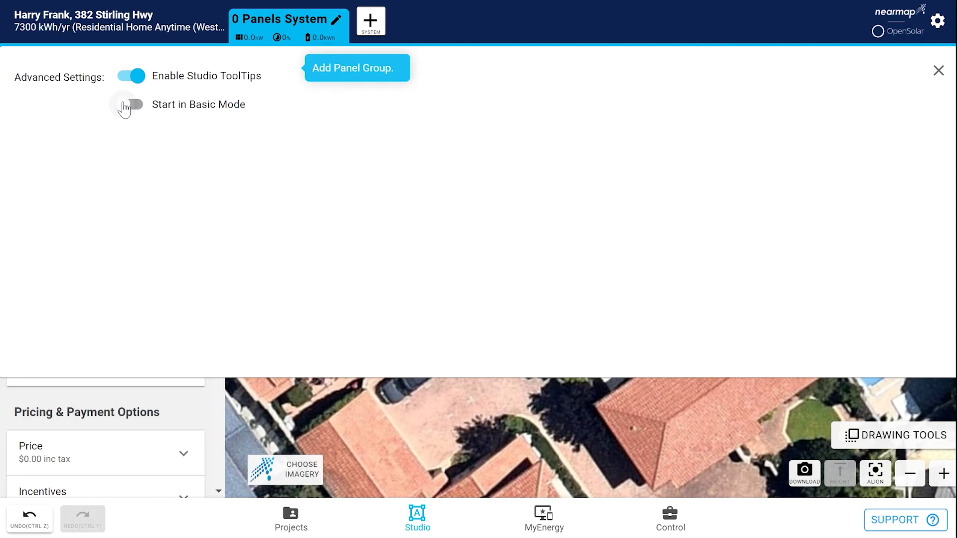
click(939, 71)
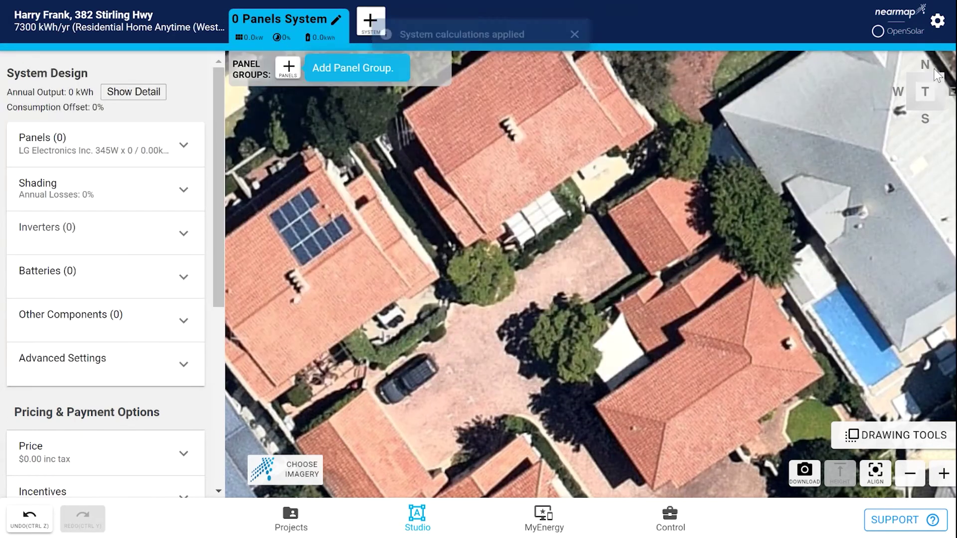
- Restart the design from the settings menu and confirm
click(937, 30)
click(922, 92)
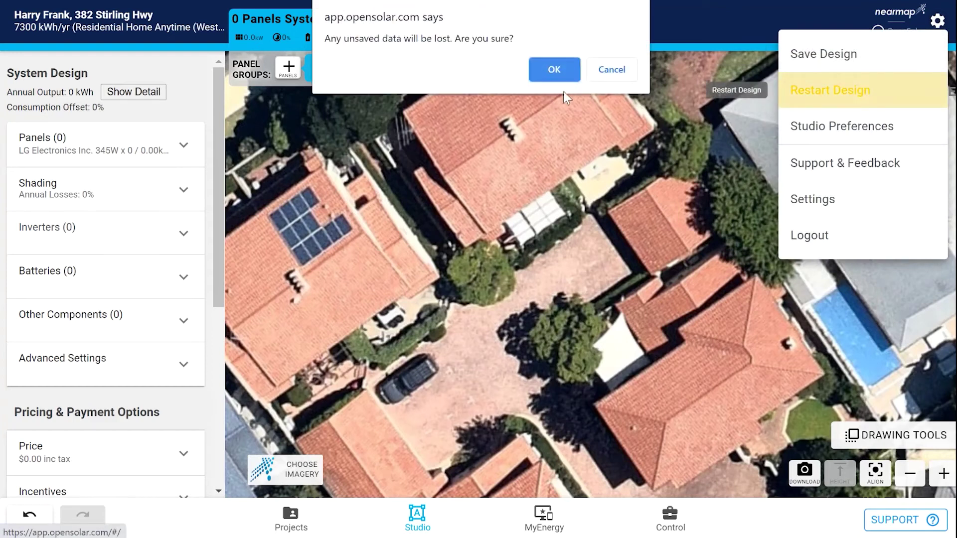
click(563, 77)
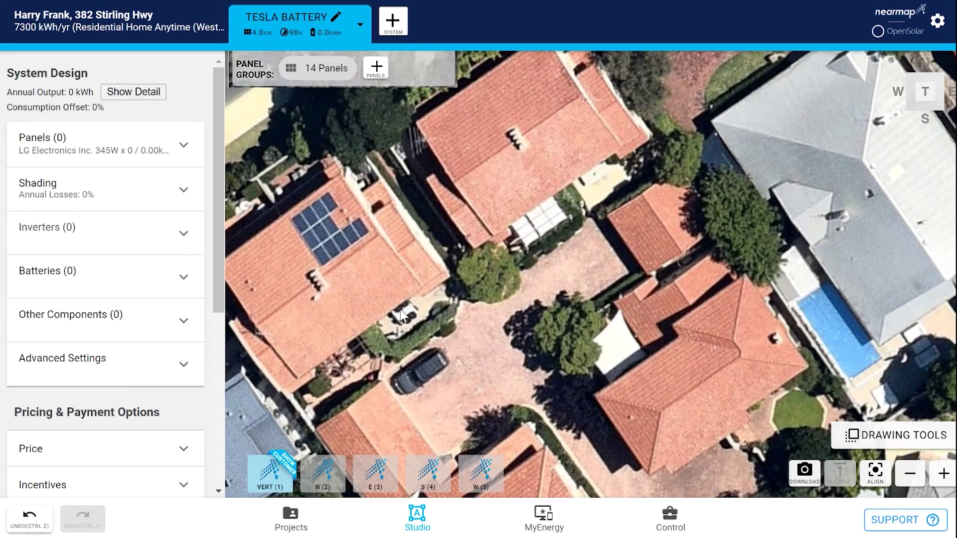
- Switch the design to the empty 0 Panels System from the systems list
click(359, 25)
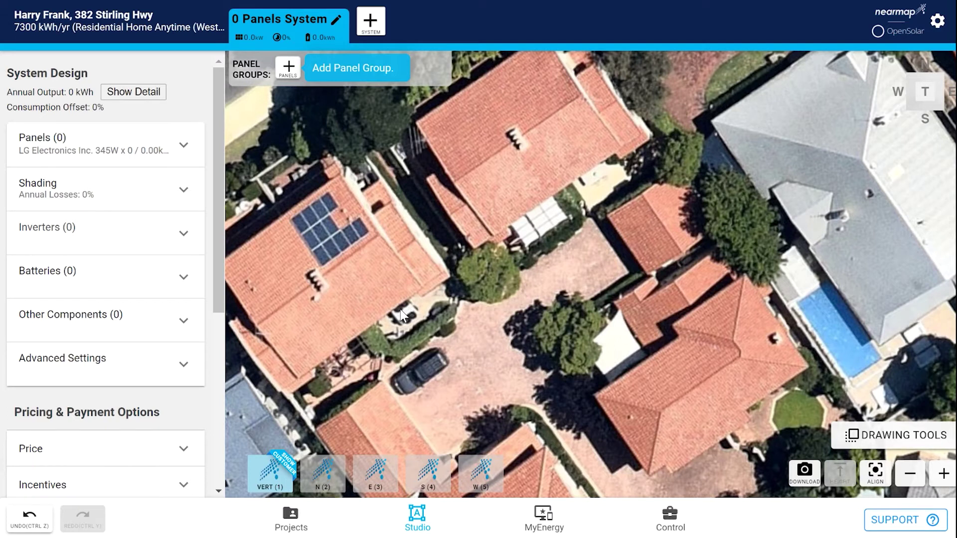
- Browse the module database and start a custom panel module, saving the design first
click(185, 150)
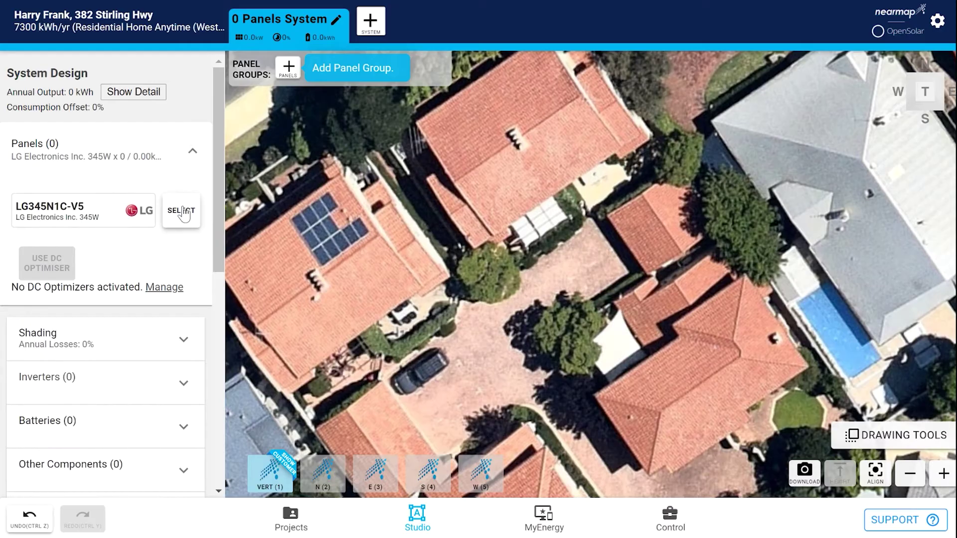
click(183, 210)
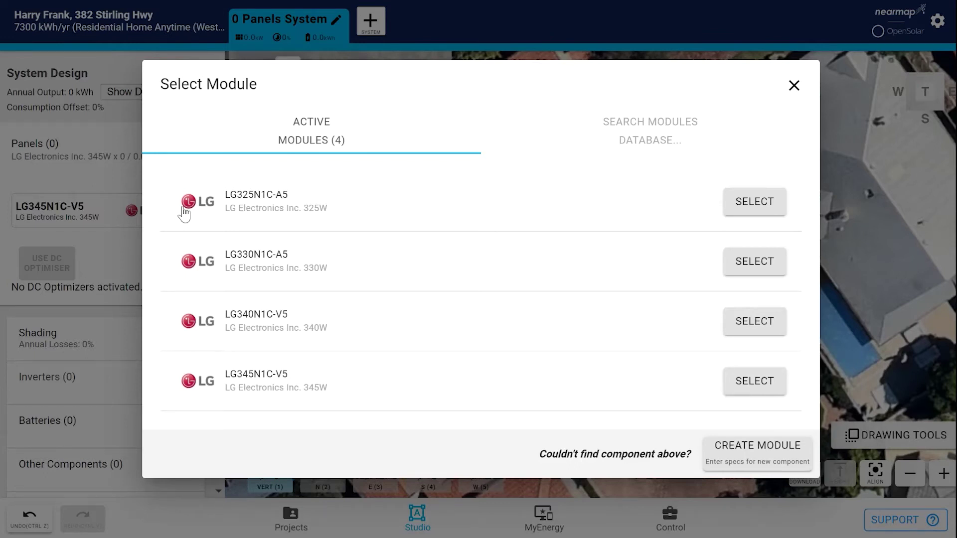
click(654, 143)
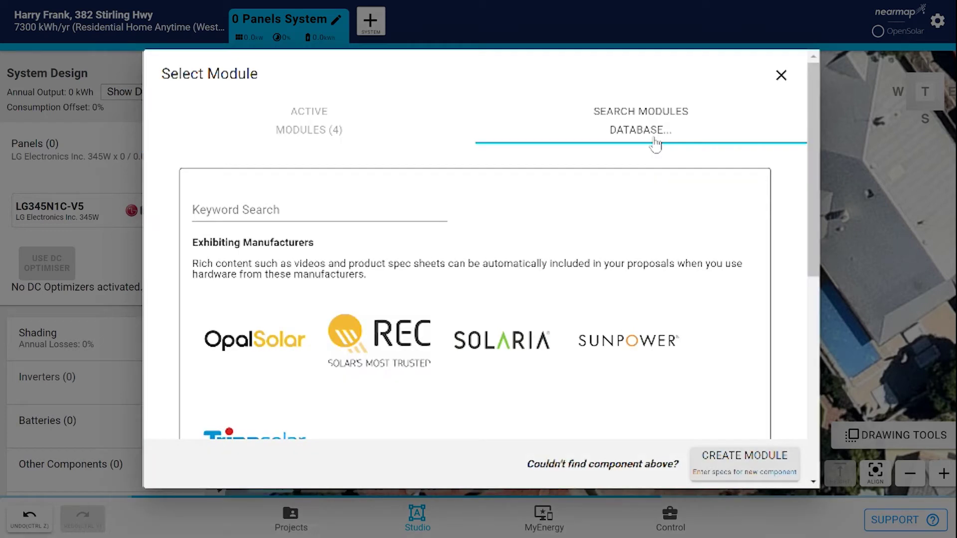
scroll(635, 206, down, 5)
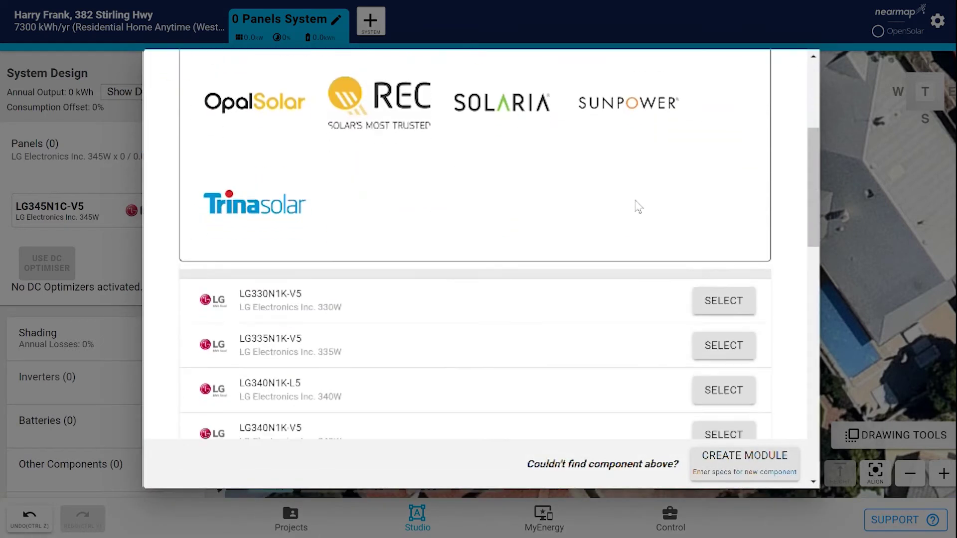
scroll(638, 207, down, 15)
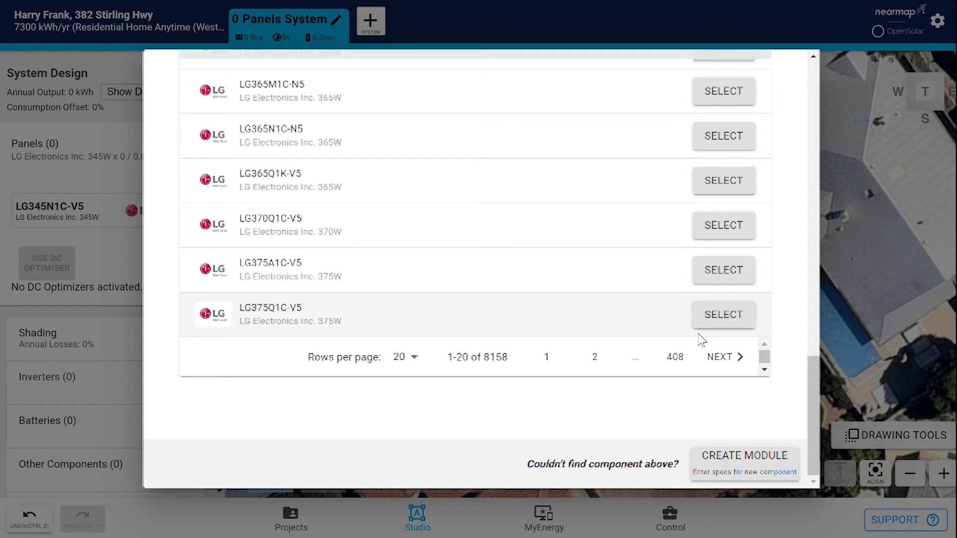
click(755, 461)
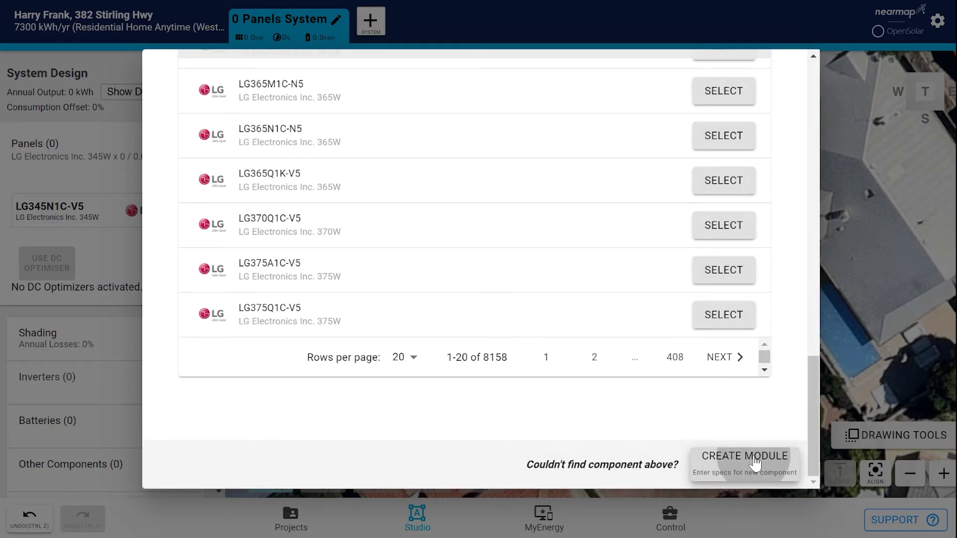
click(608, 308)
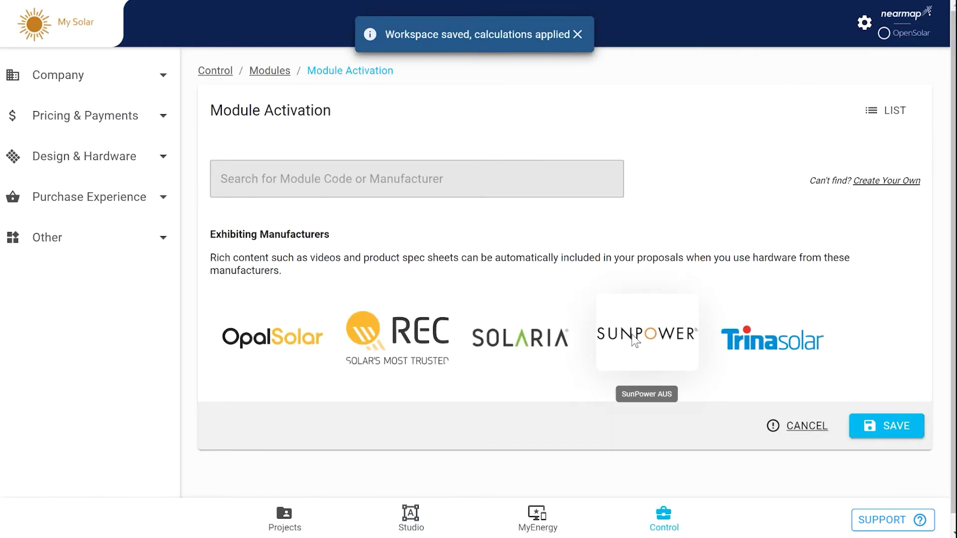
- Save a blank module via Create Your Own and return to Studio
click(899, 185)
scroll(750, 254, down, 2)
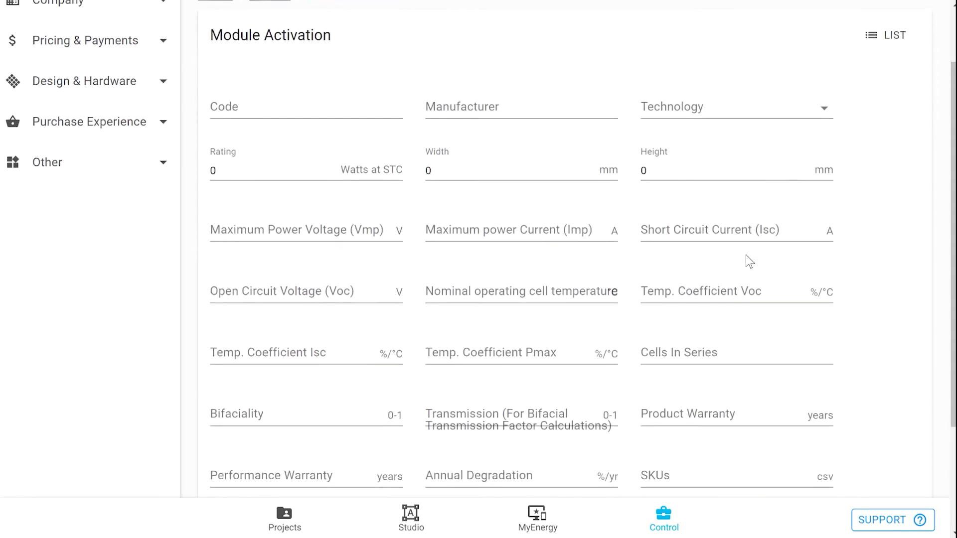
scroll(746, 254, down, 3)
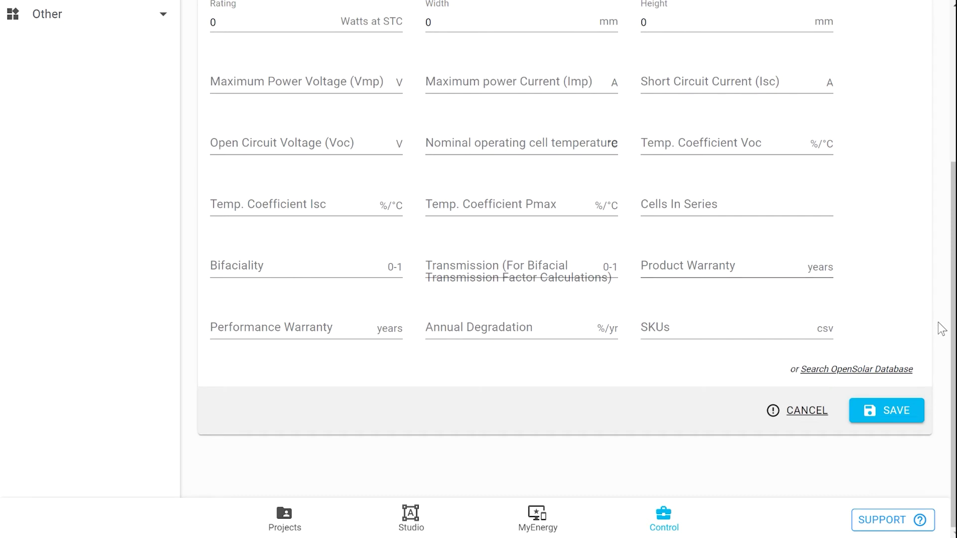
click(895, 412)
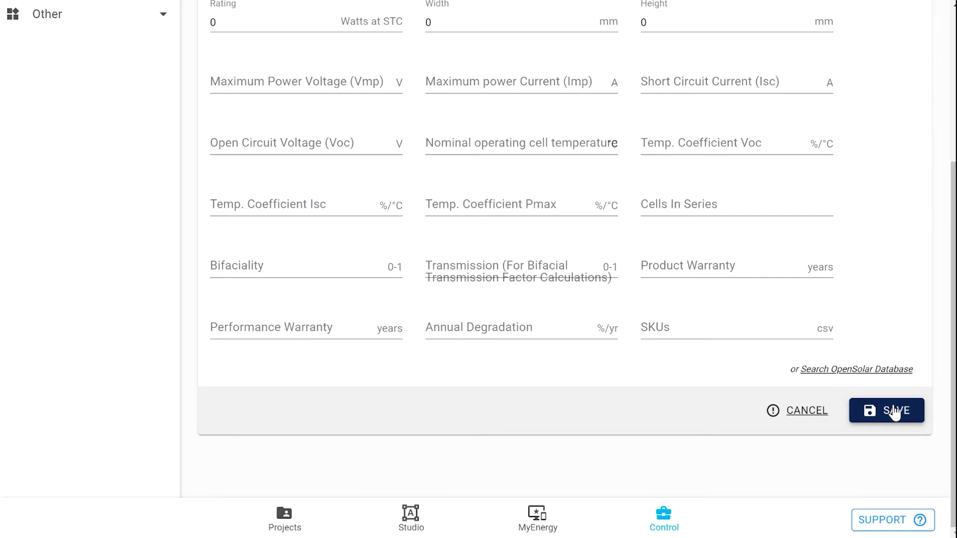
click(412, 521)
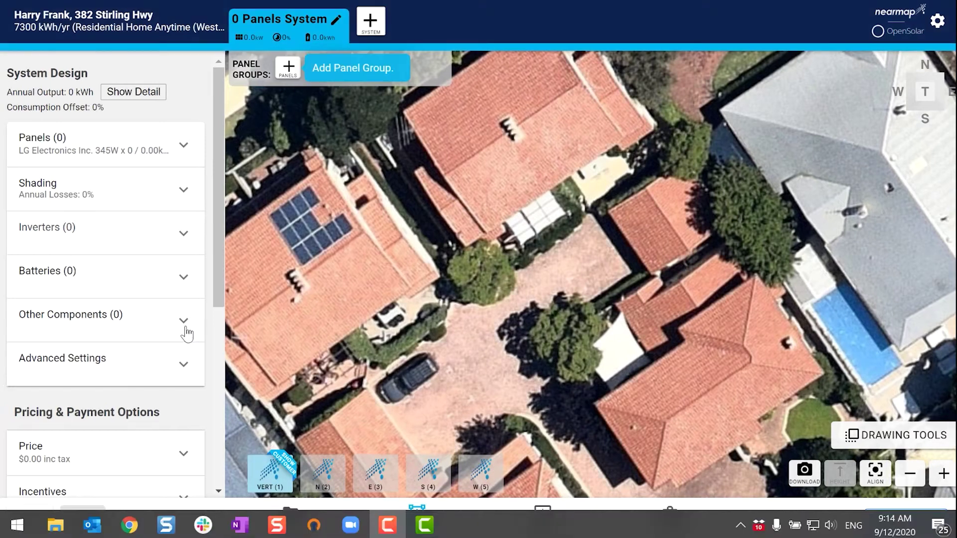
- Add one Enphase Energy other component, then collapse that section and expand Advanced Settings
click(176, 323)
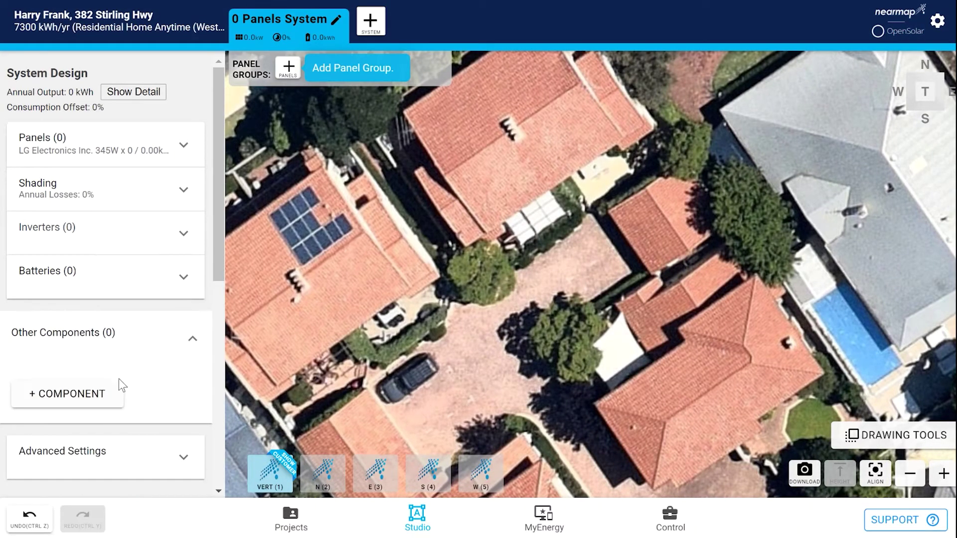
click(107, 396)
scroll(149, 391, down, 2)
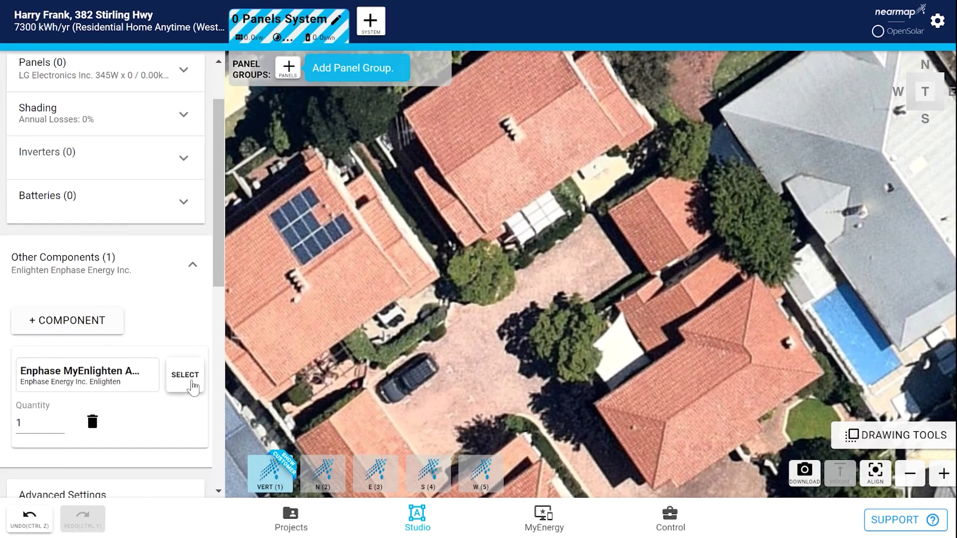
click(194, 385)
click(793, 145)
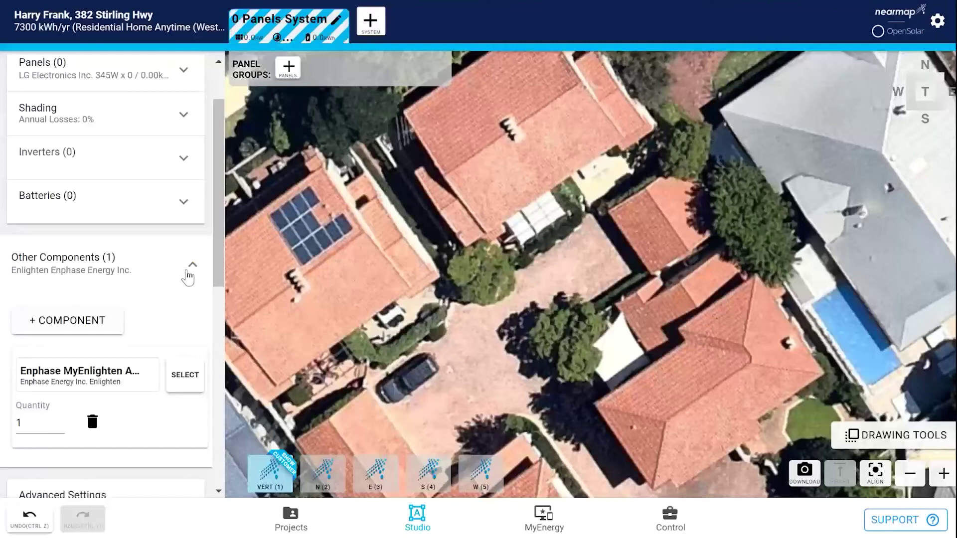
click(186, 269)
click(184, 293)
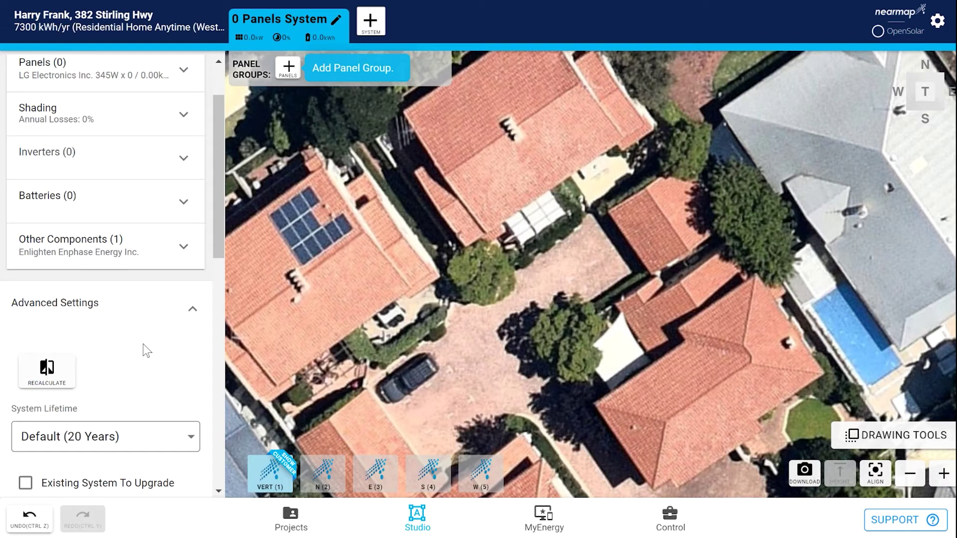
- Collapse Advanced Settings to bring Pricing & Payment Options into view
scroll(143, 343, down, 2)
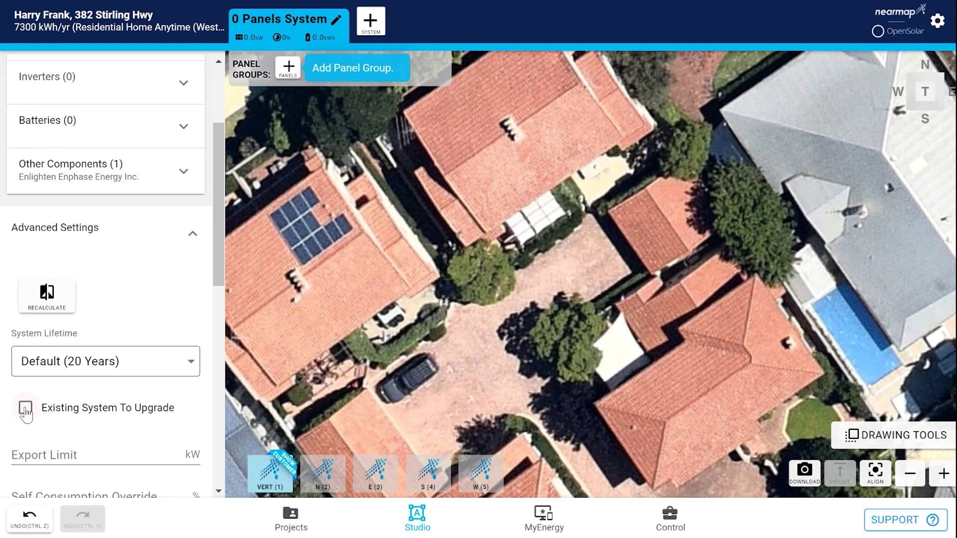
click(194, 234)
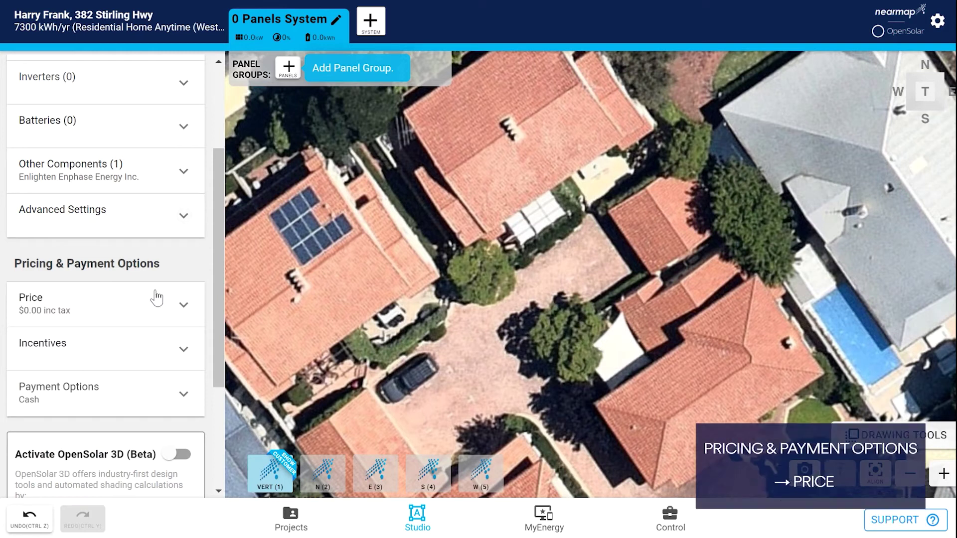
- Apply the Markup Percentage 20% pricing scheme, review the price breakdown, and expand Incentives
click(189, 313)
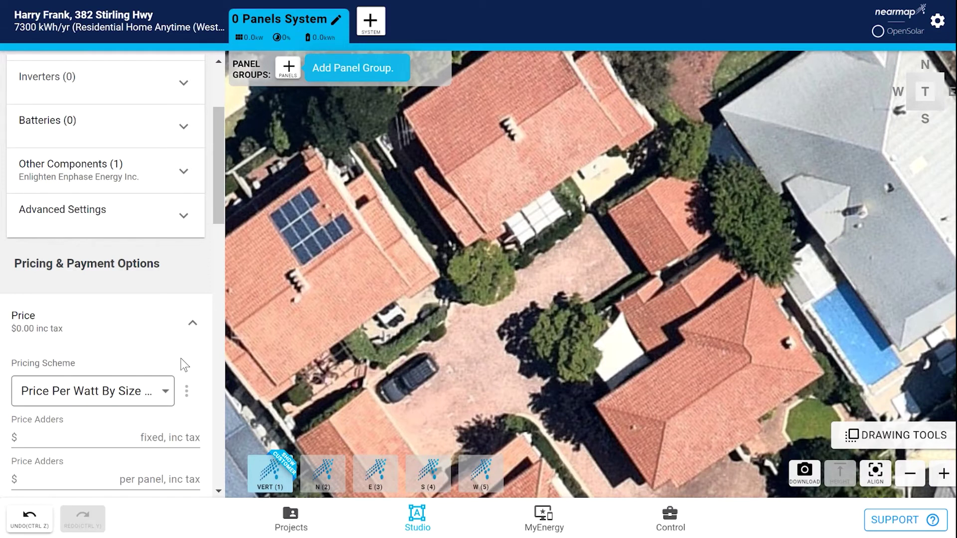
click(166, 392)
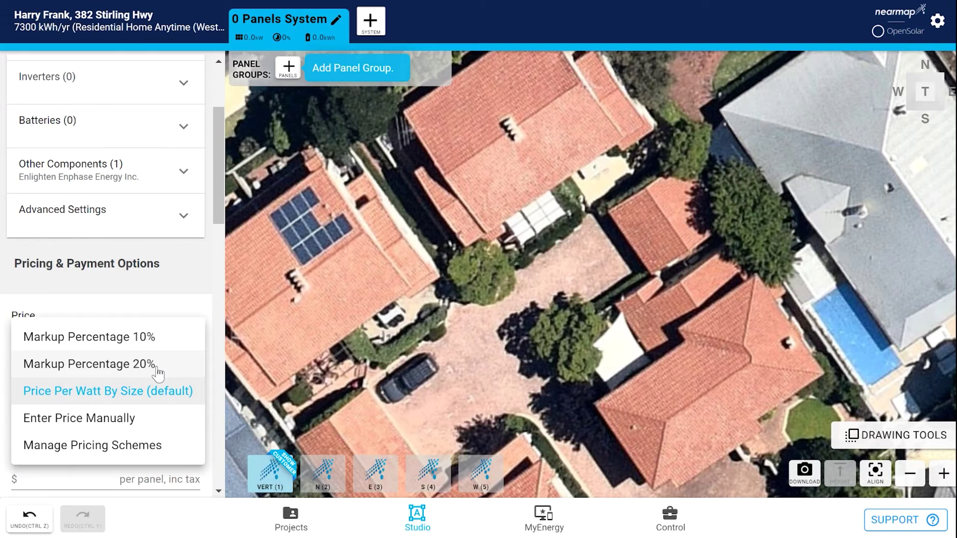
click(157, 371)
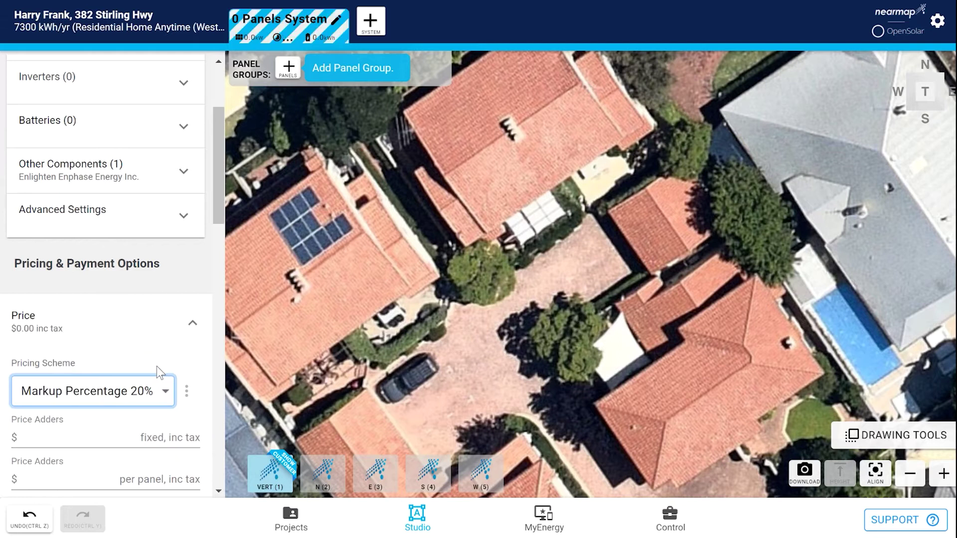
scroll(158, 369, down, 3)
scroll(159, 372, down, 6)
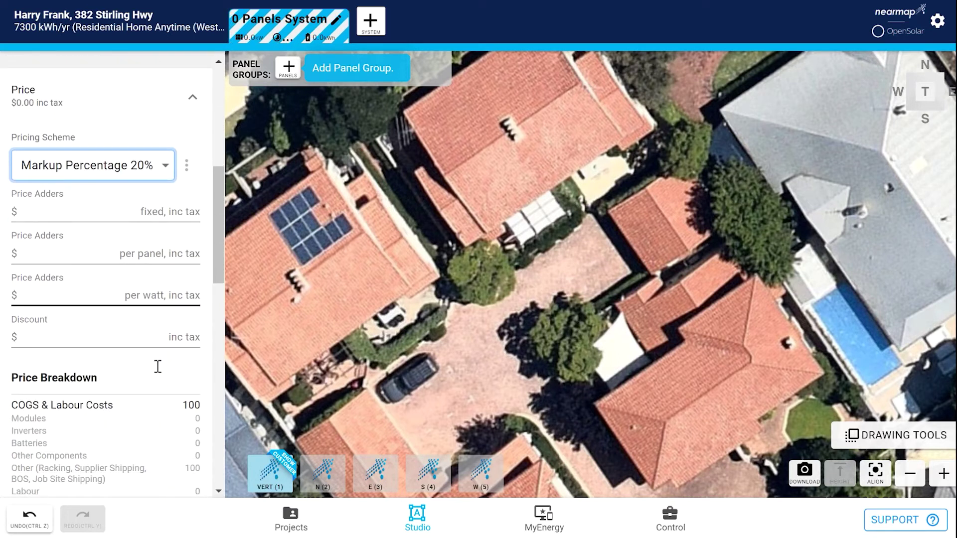
scroll(157, 366, down, 6)
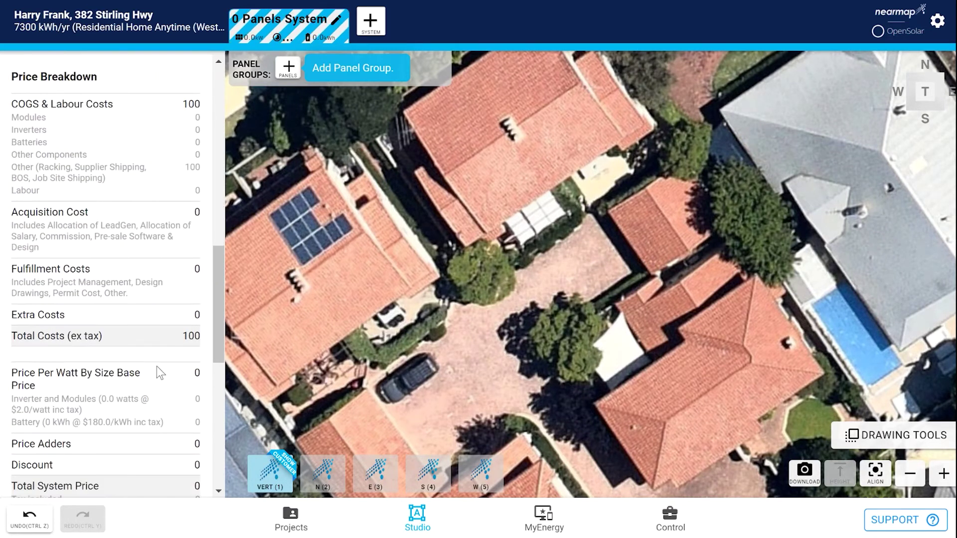
scroll(157, 366, down, 2)
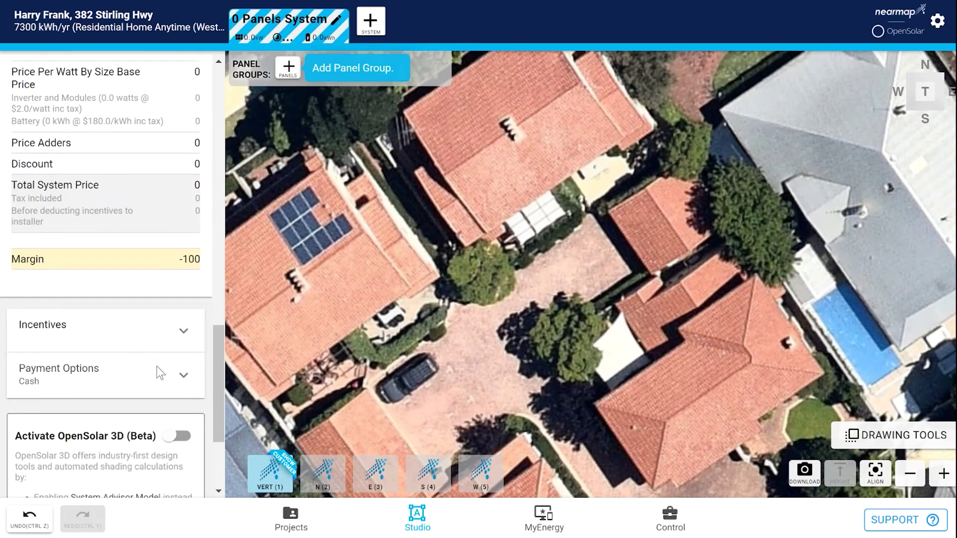
click(184, 334)
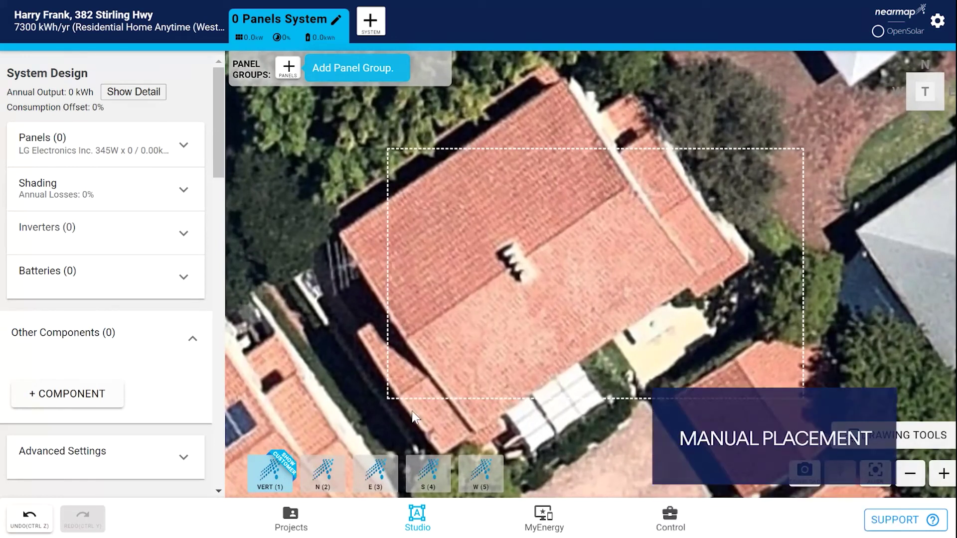
- Manually place the first two rows of portrait panels across the upper roof
click(193, 338)
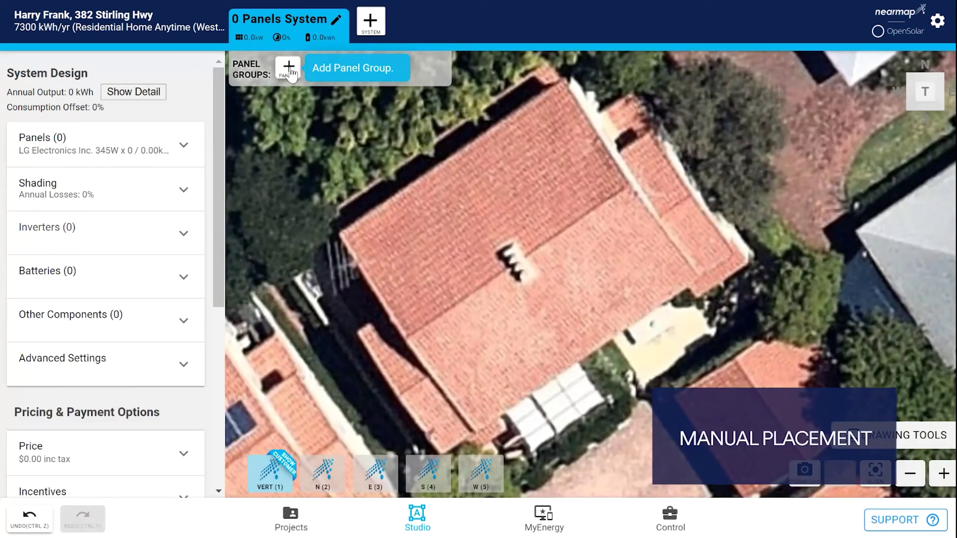
click(288, 72)
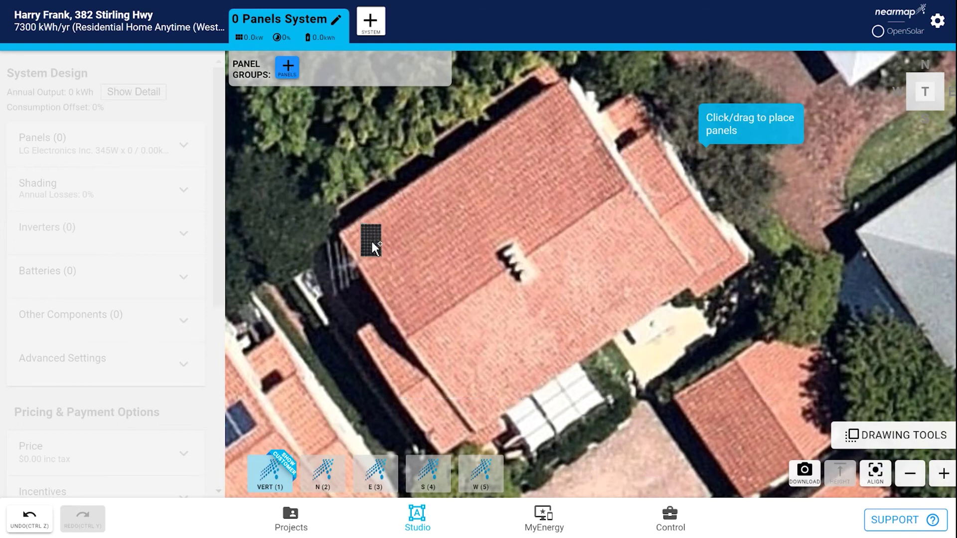
drag(375, 242, 563, 112)
drag(384, 271, 590, 147)
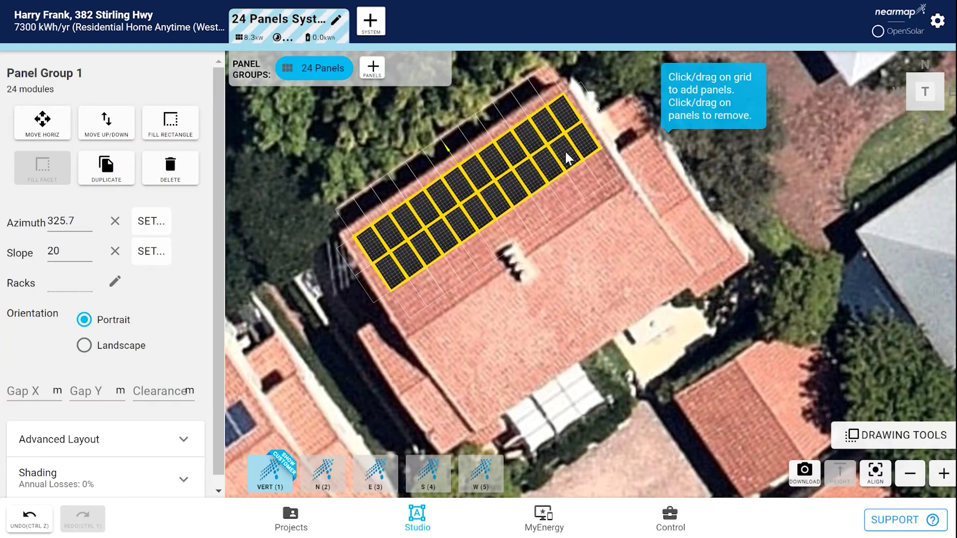
- Add a short bottom row and extra panels toward the upper right, totalling 33 panels
drag(416, 297, 443, 283)
click(446, 277)
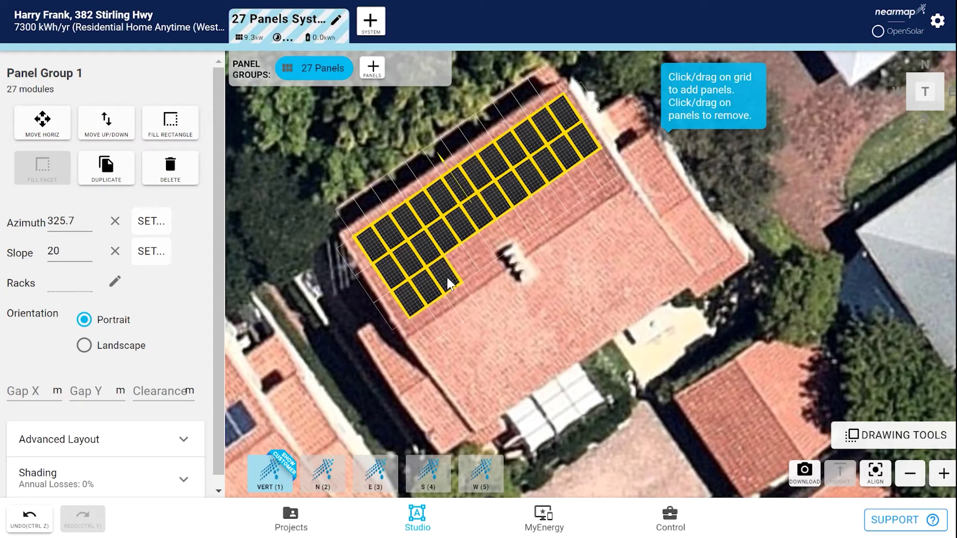
click(462, 272)
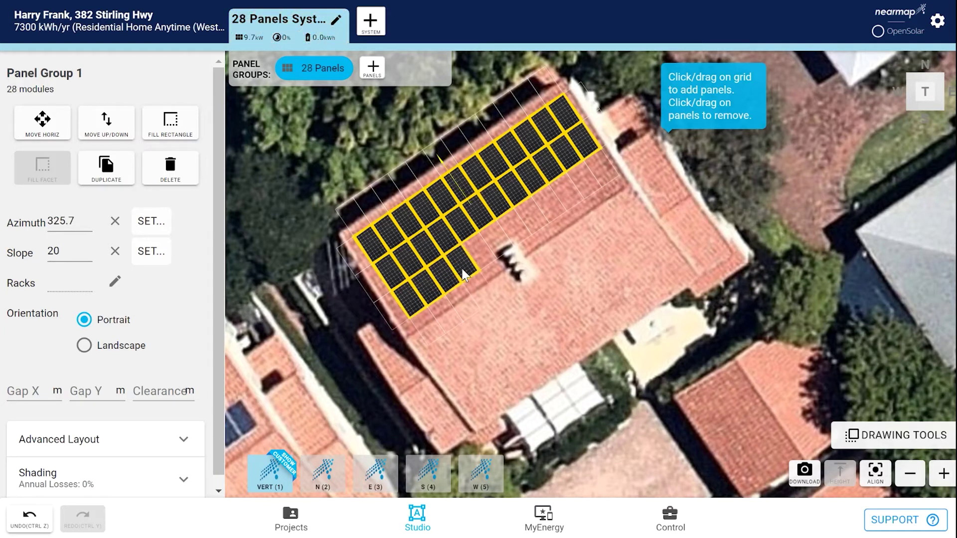
click(531, 220)
drag(532, 221, 602, 166)
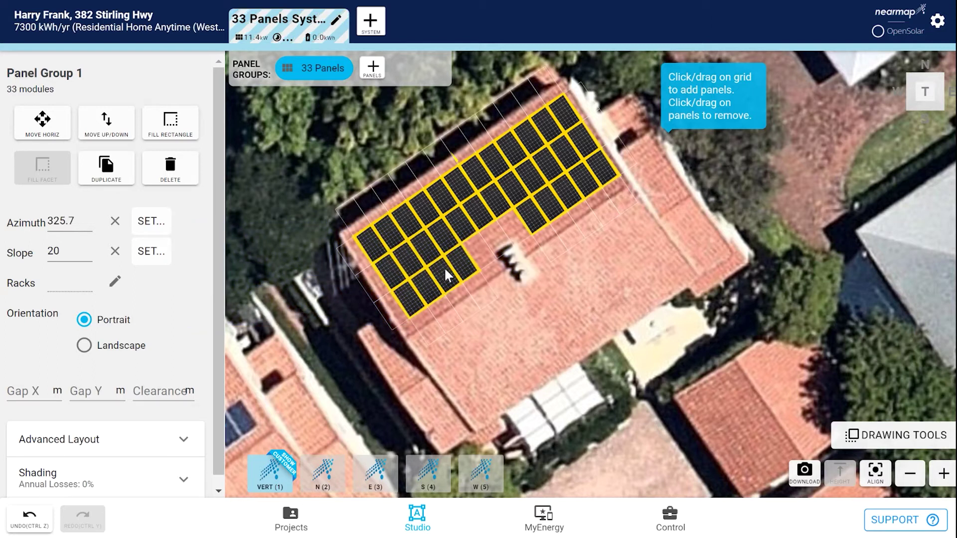
click(431, 257)
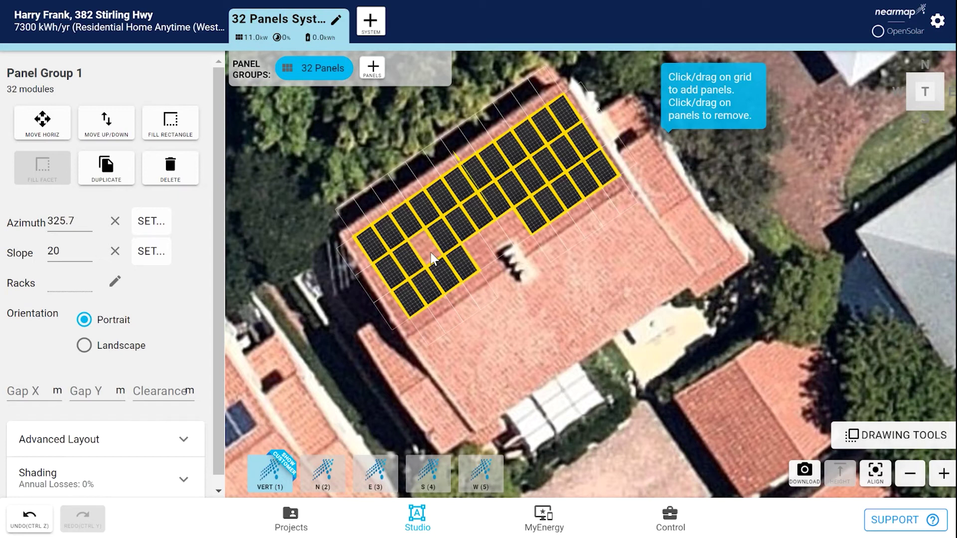
click(432, 258)
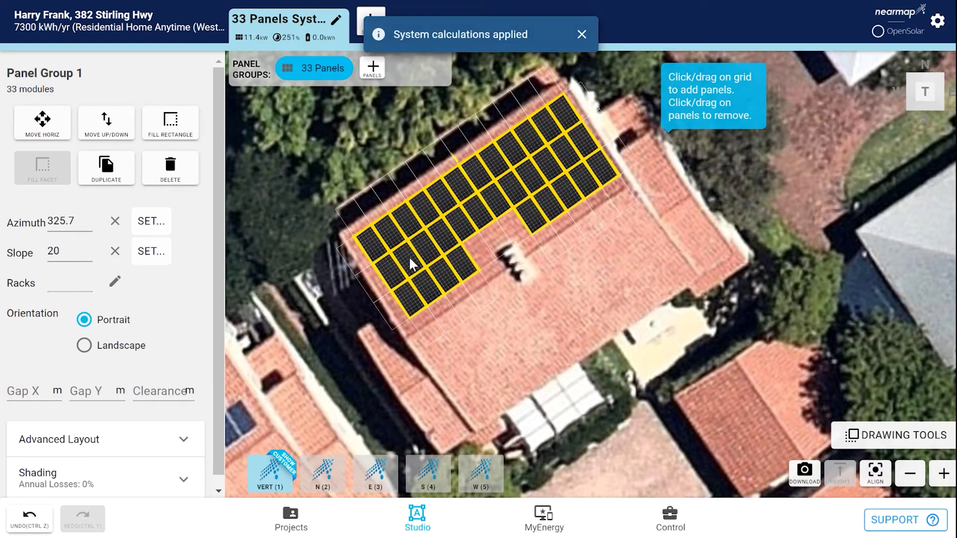
- Nudge the panel group slightly using horizontal move
click(43, 123)
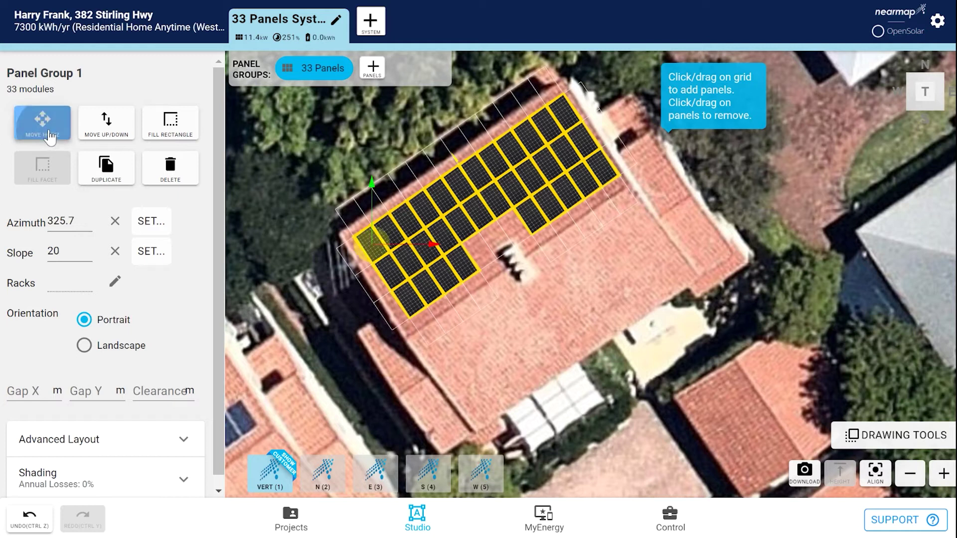
drag(375, 247, 371, 249)
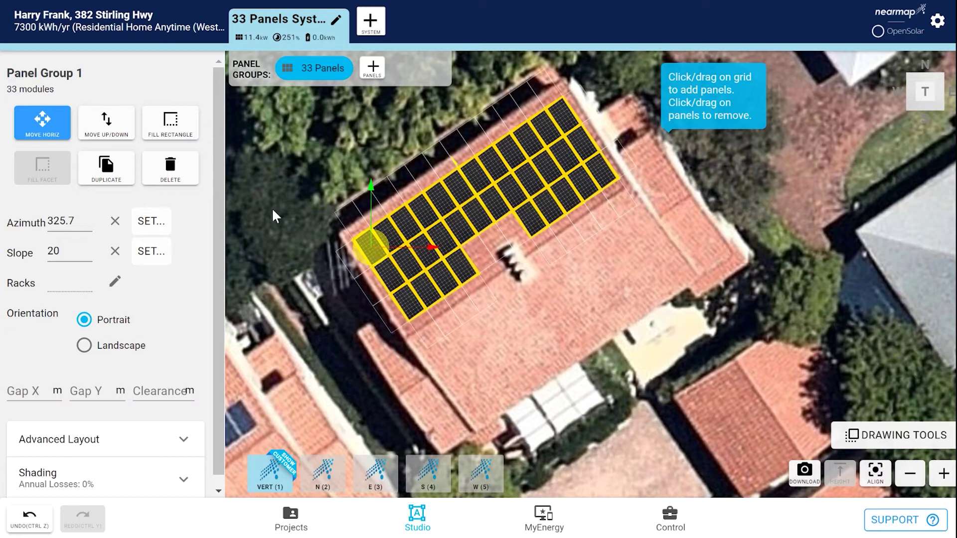
click(39, 121)
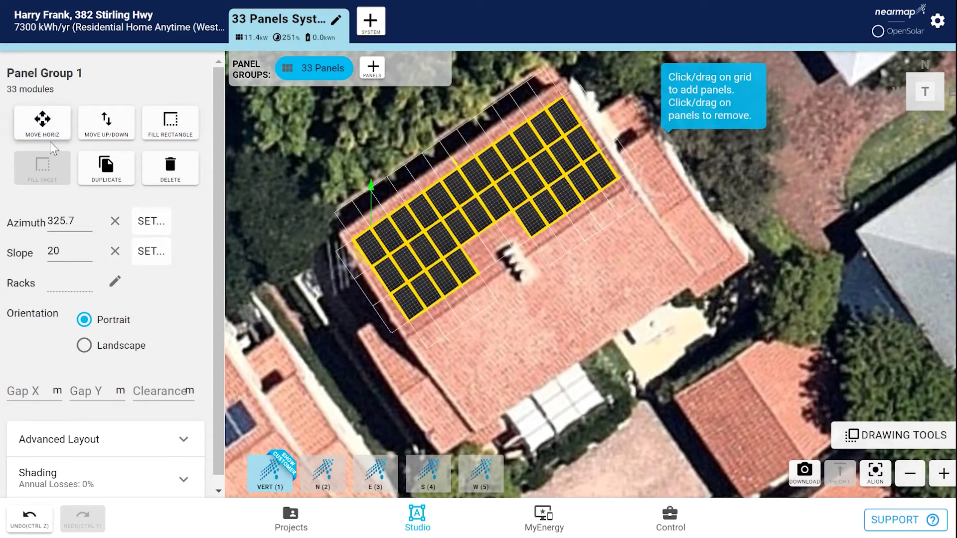
- Set the group's azimuth to 325 and keep the panels in portrait
click(87, 225)
click(87, 224)
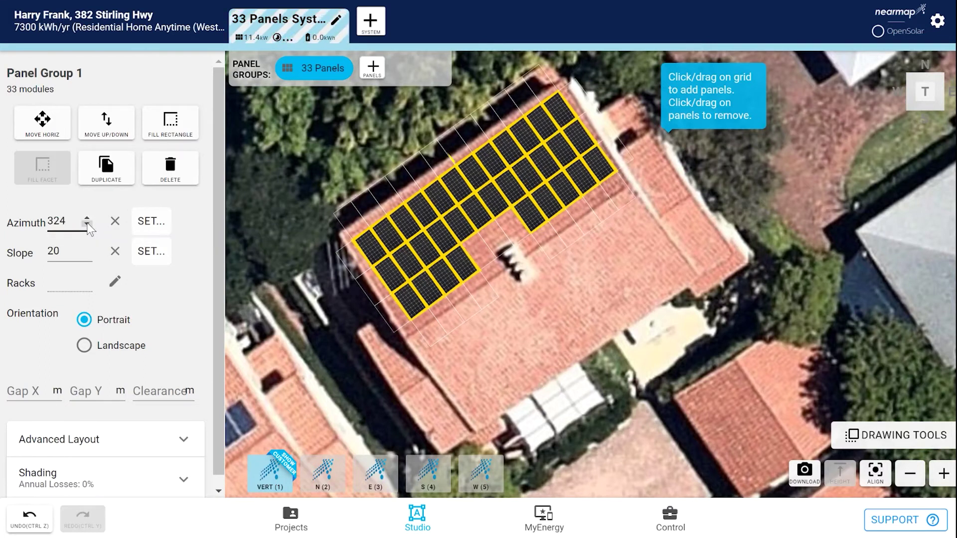
click(87, 225)
click(86, 220)
click(87, 220)
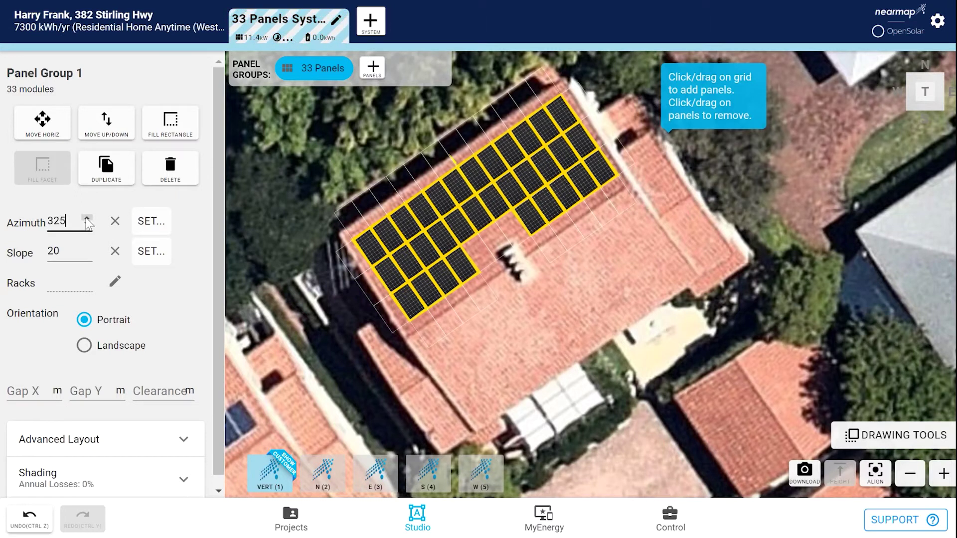
click(85, 346)
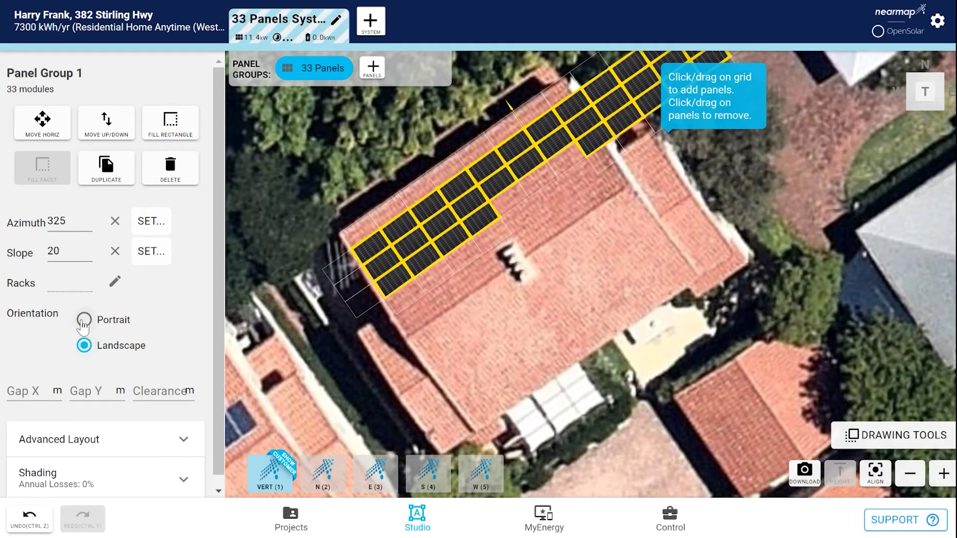
click(83, 323)
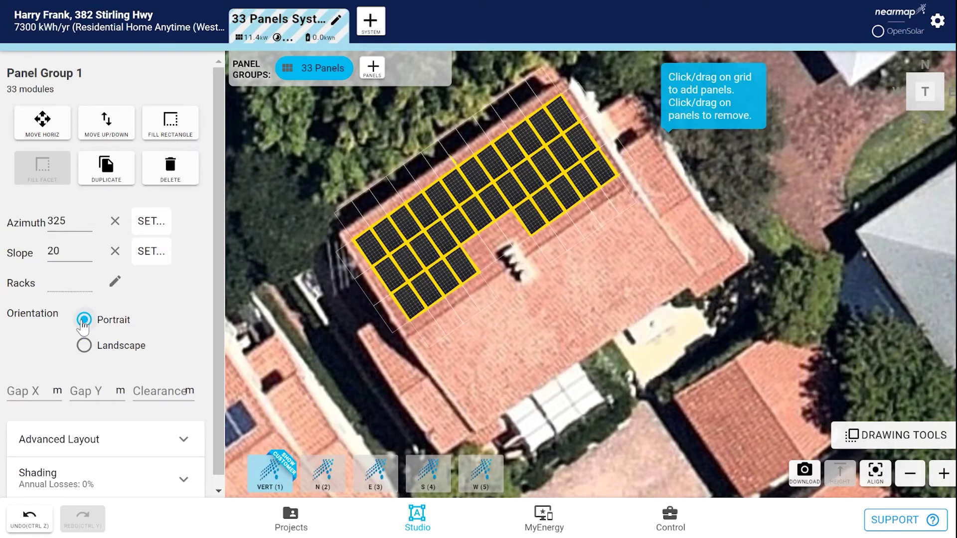
- Set the panel gaps to 0.03 m horizontally and 0.09 m vertically
scroll(53, 342, down, 1)
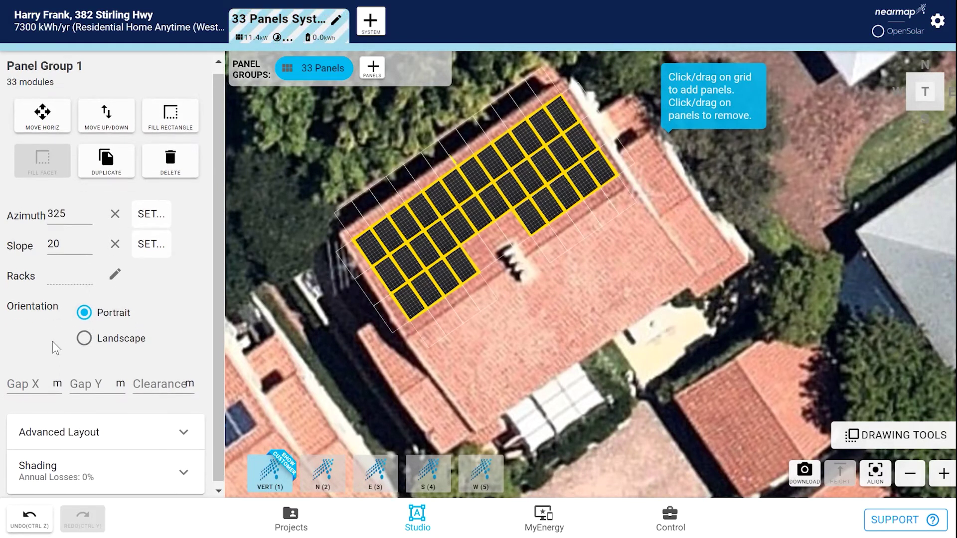
click(50, 383)
text(0.02)
click(47, 376)
click(109, 376)
click(110, 376)
click(110, 377)
click(110, 376)
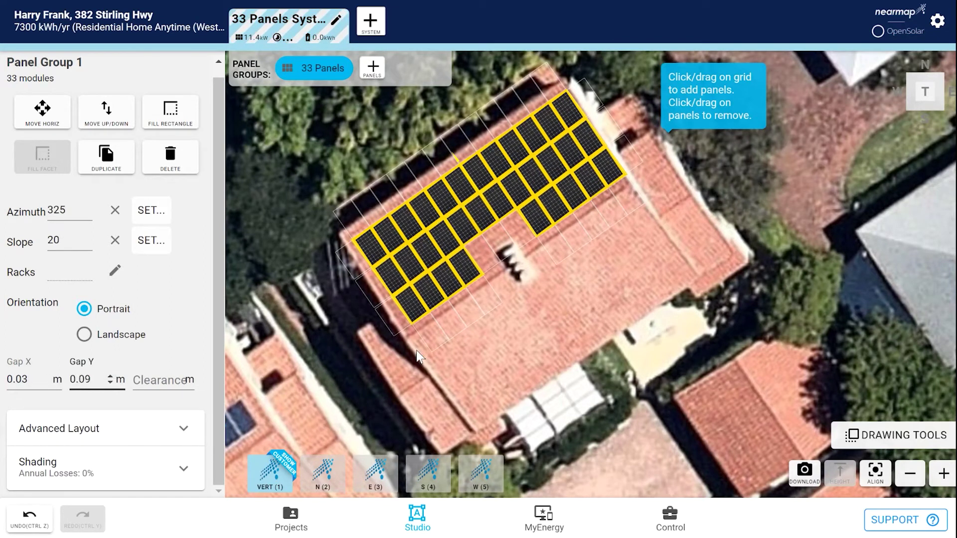
click(418, 356)
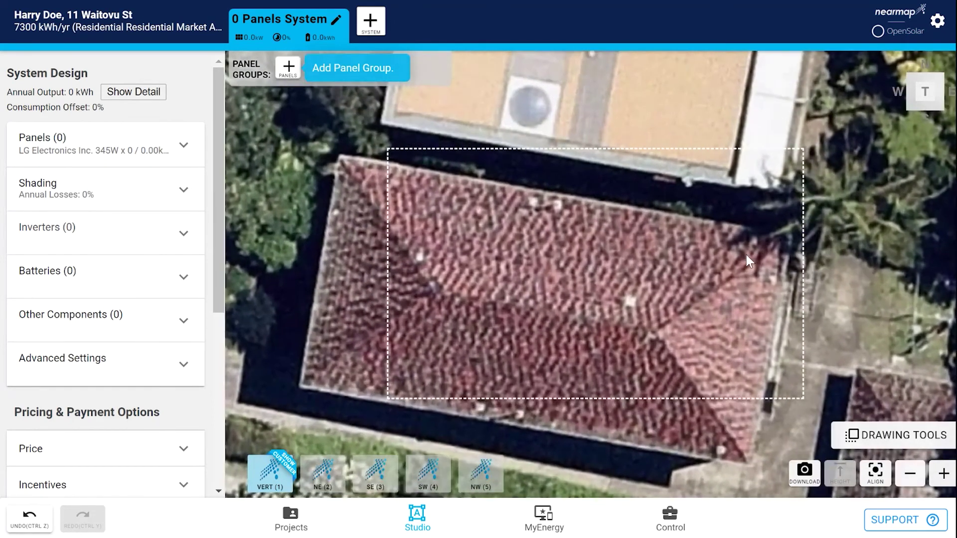
- Trace a four-sided 92.65 m² roof facet over the upper slope, closing it at the hip junction
click(909, 440)
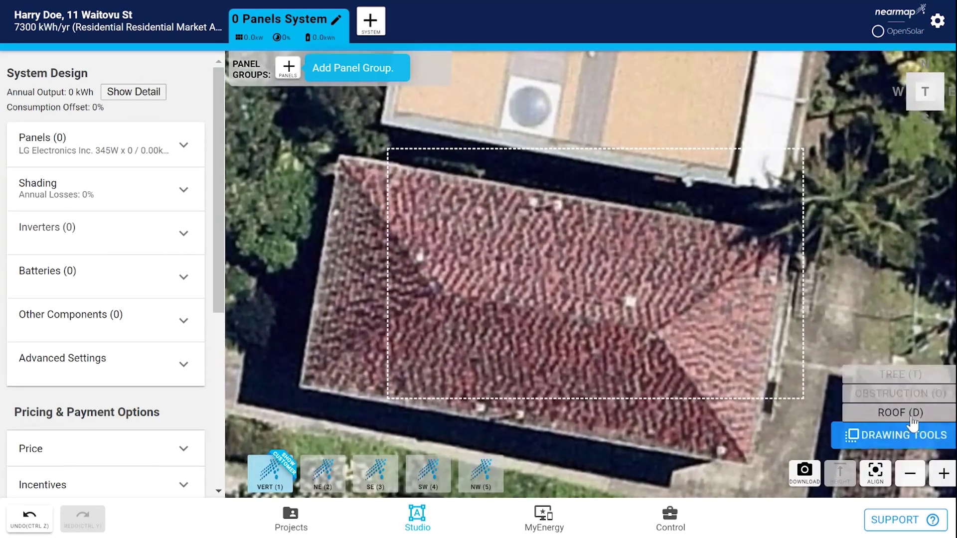
click(875, 414)
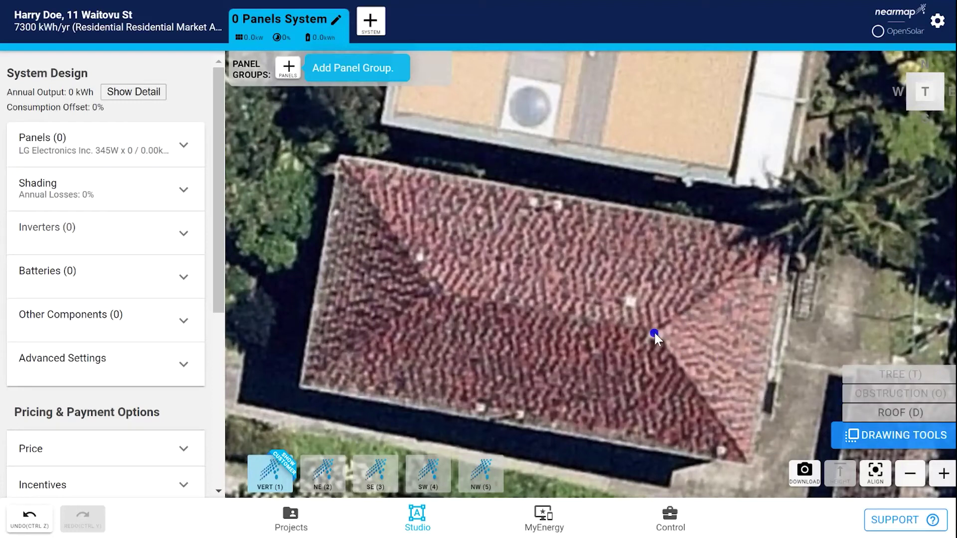
click(653, 333)
click(782, 234)
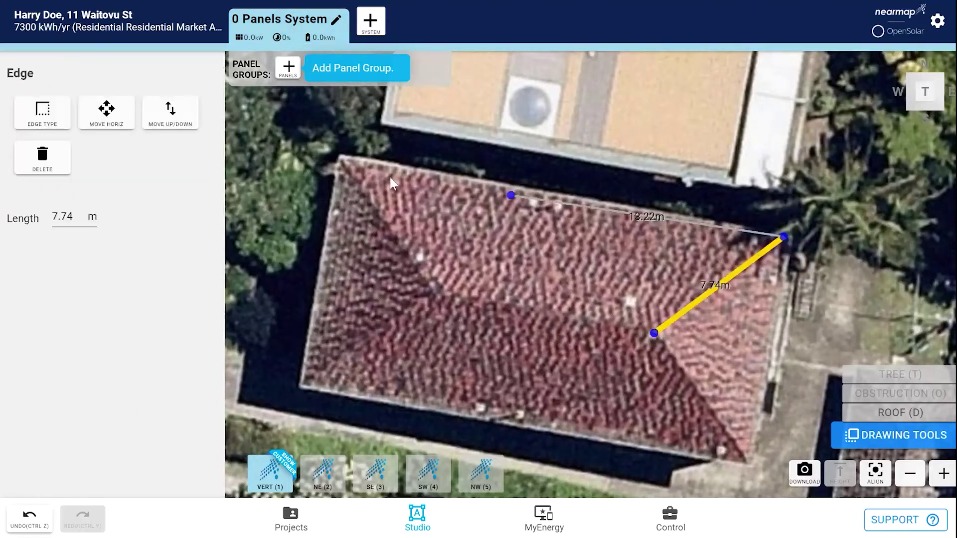
click(342, 155)
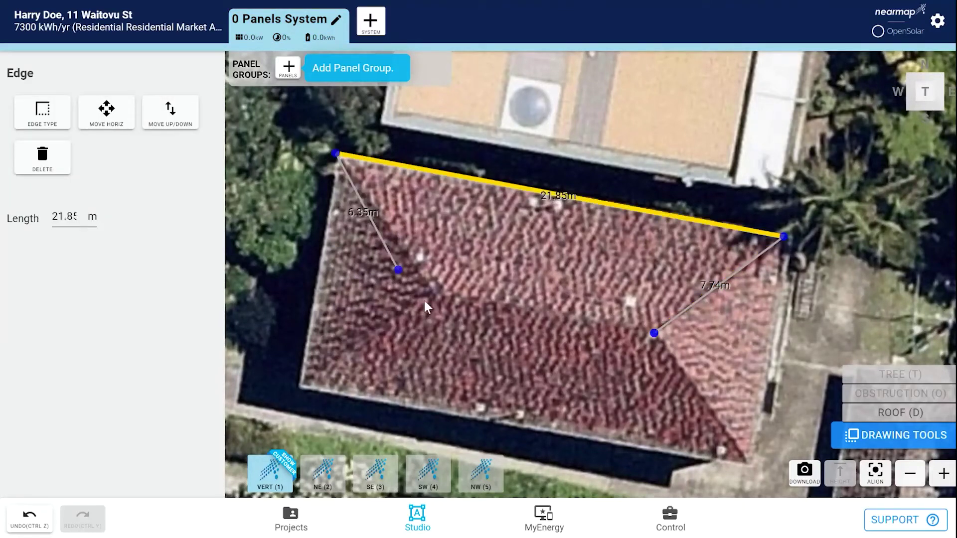
click(435, 293)
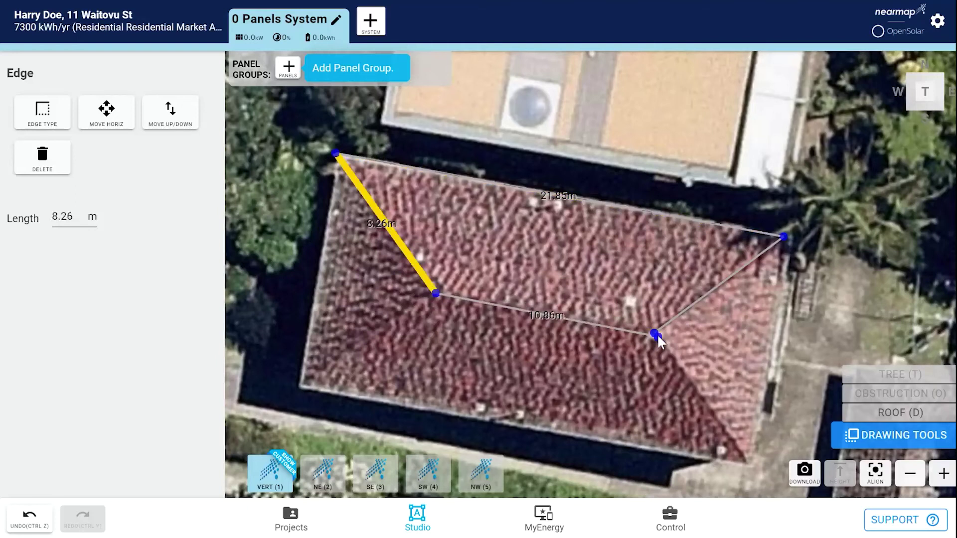
click(654, 333)
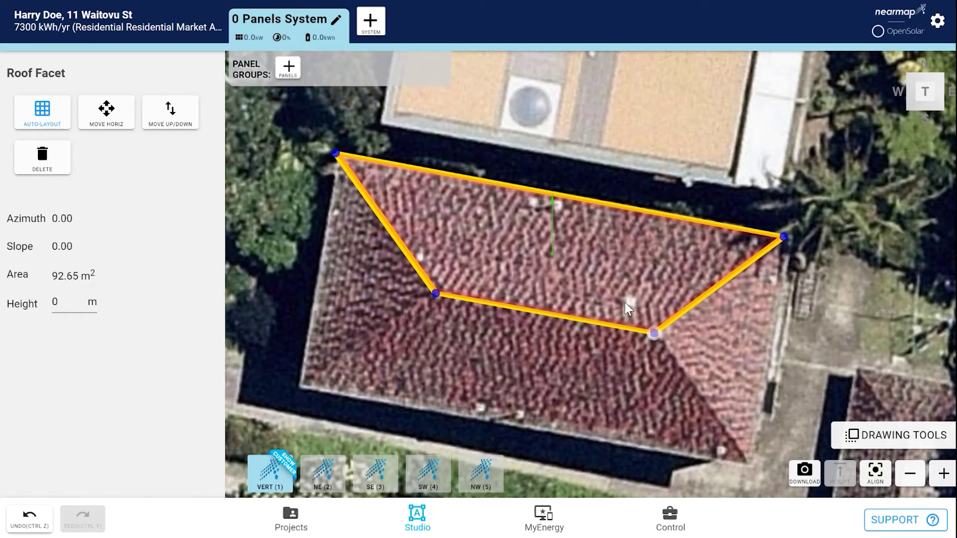
- Zoom in on the facet and bring up edge-type choices for its 21.85 m top edge
scroll(624, 302, up, 2)
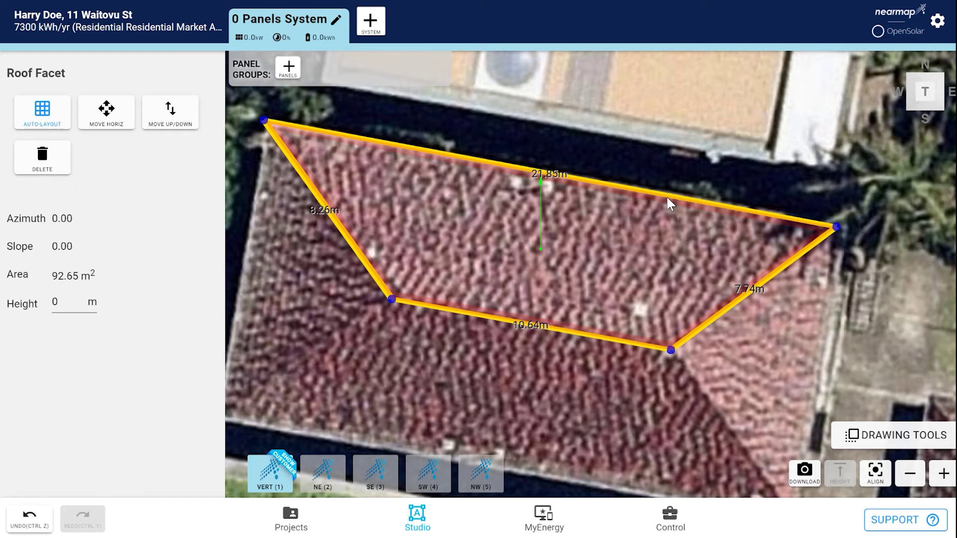
right_click(667, 199)
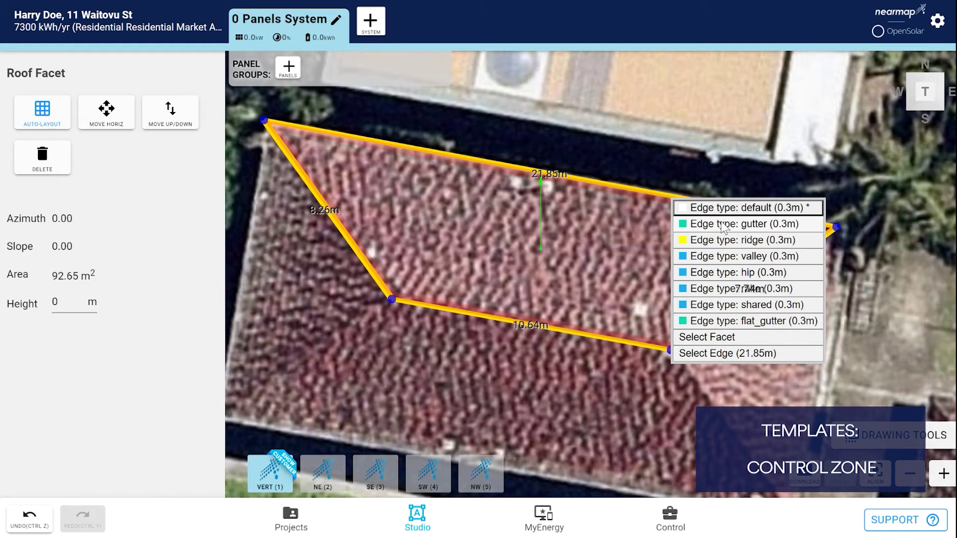
- Set the 21.85 m top edge as a gutter and the 7.74 m right edge as a hip
click(723, 225)
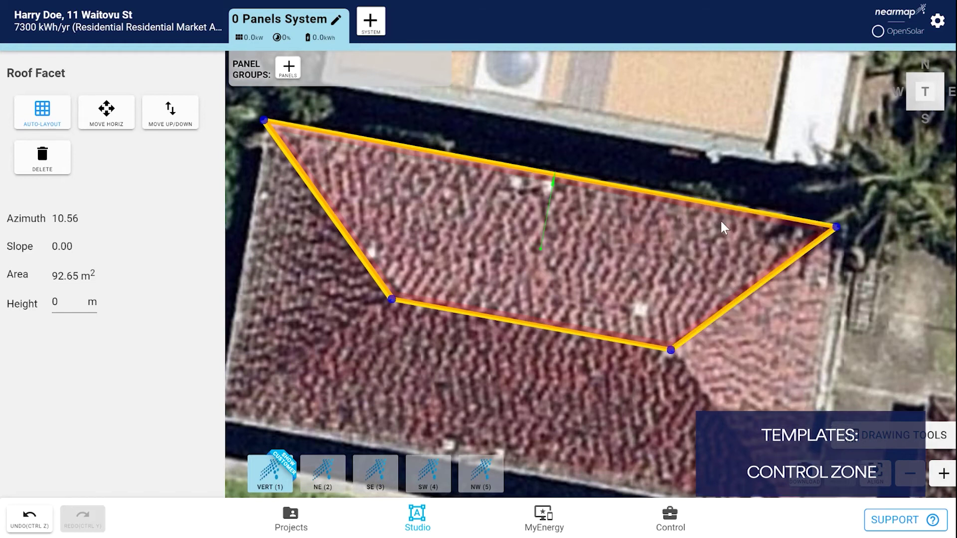
click(728, 306)
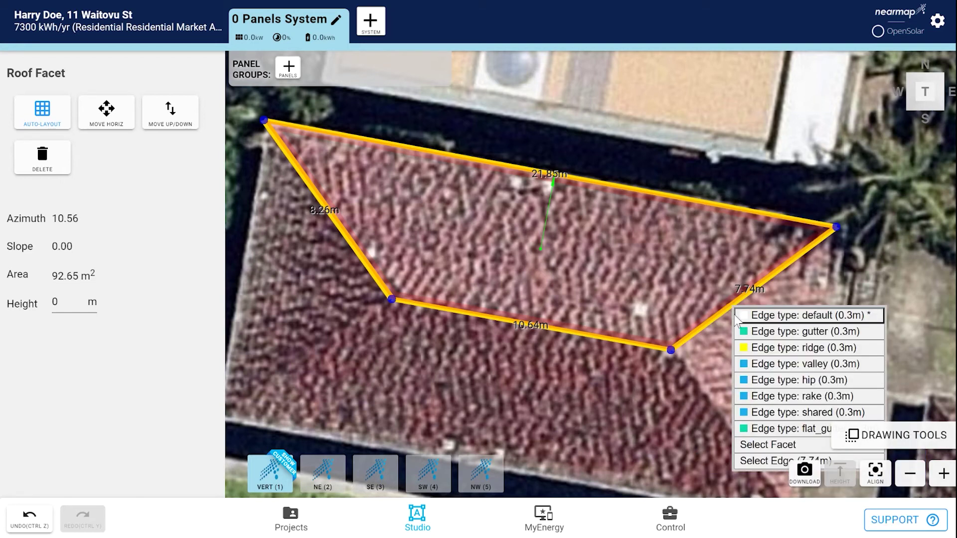
click(782, 378)
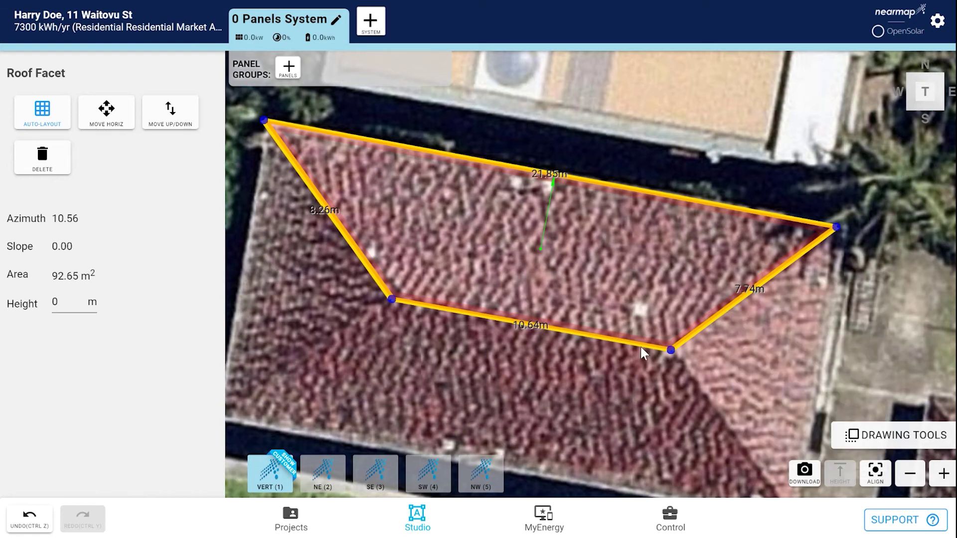
- Mark the 10.64 m bottom edge as a ridge and the left edge as a hip
click(641, 346)
click(641, 344)
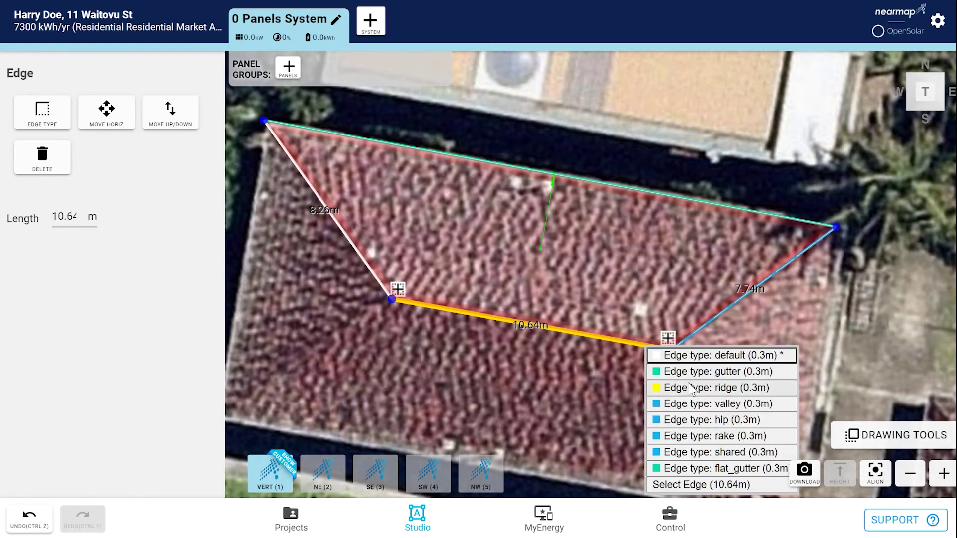
click(692, 388)
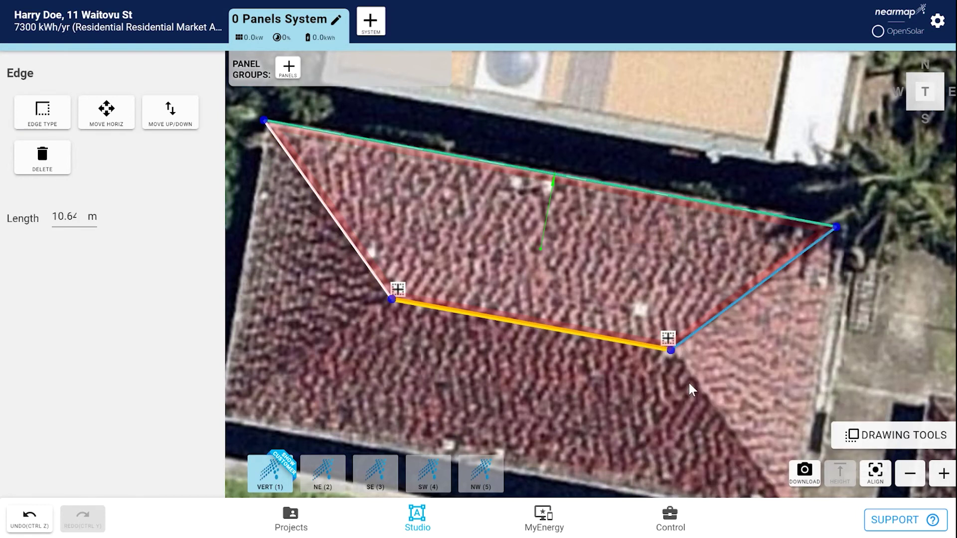
click(353, 243)
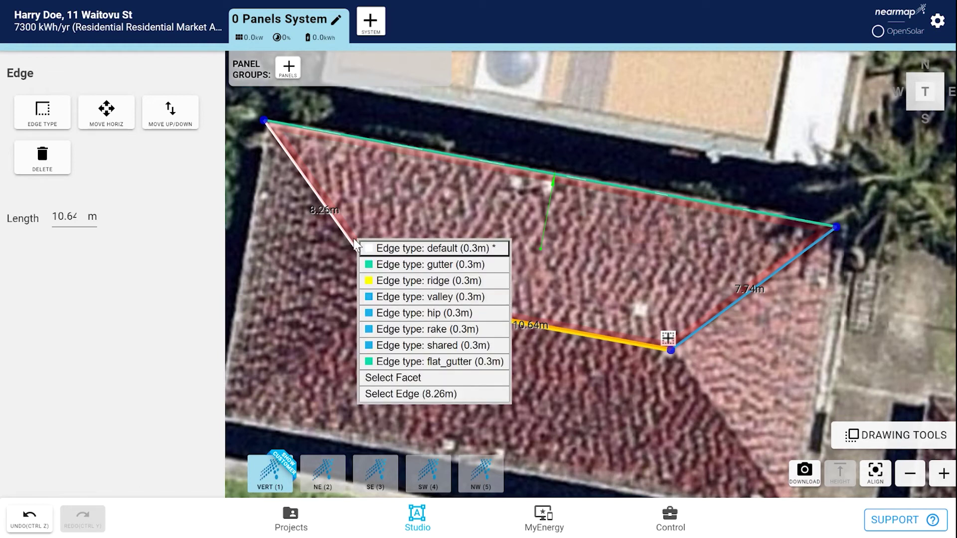
click(347, 237)
click(348, 236)
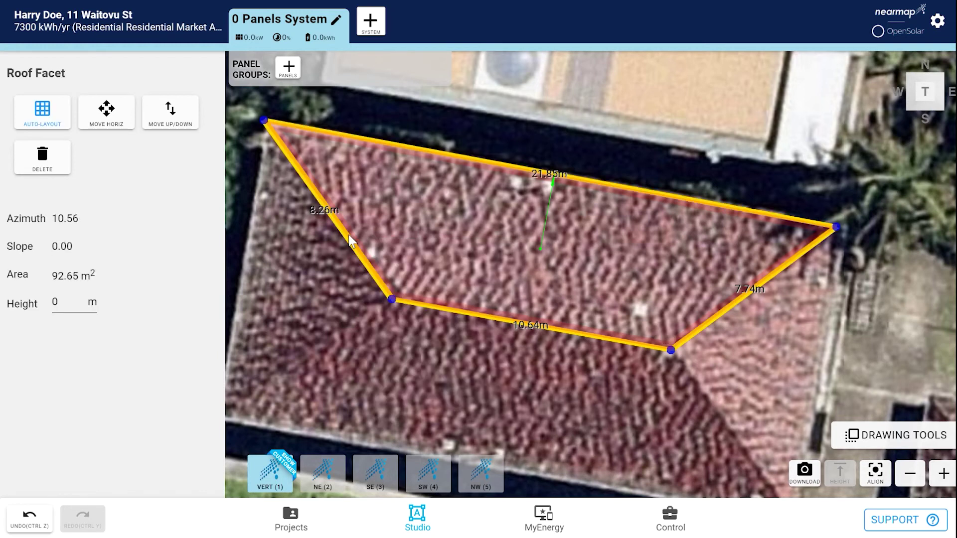
click(348, 235)
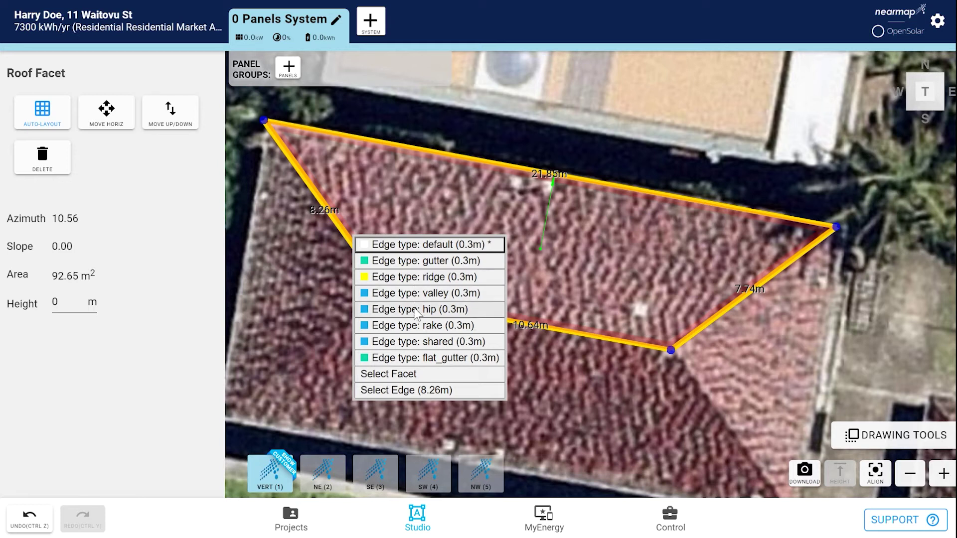
click(420, 309)
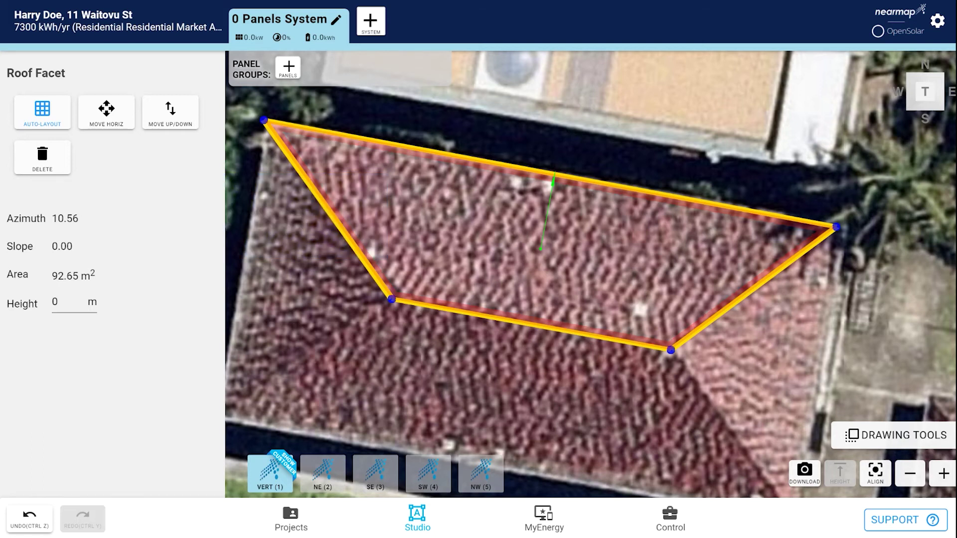
- Place a 1 m cube obstruction just above the facet's bottom edge, then reselect the roof facet
click(920, 447)
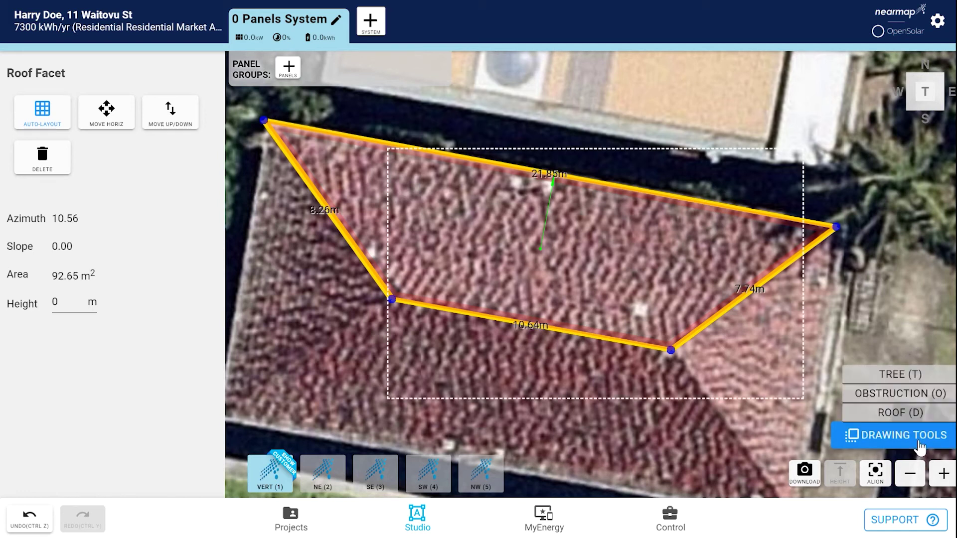
click(900, 394)
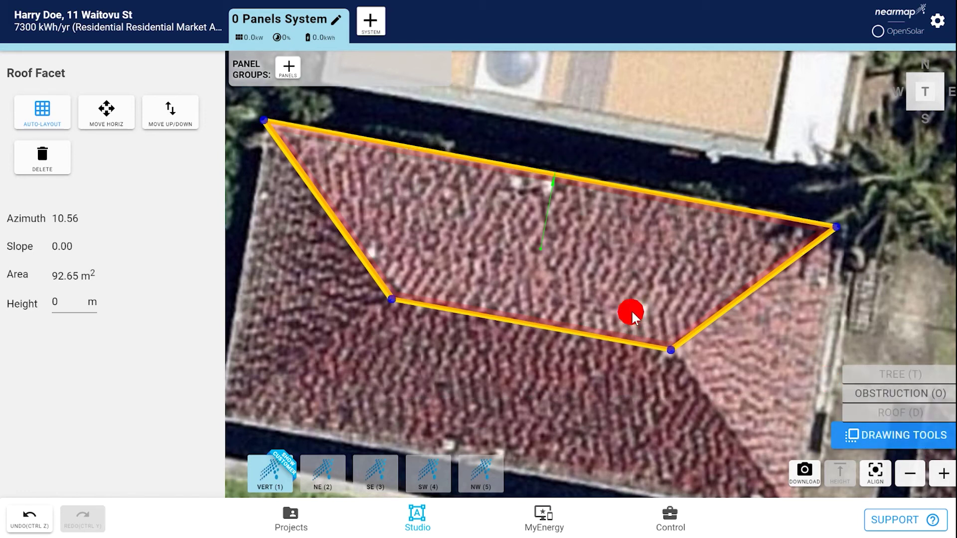
click(637, 311)
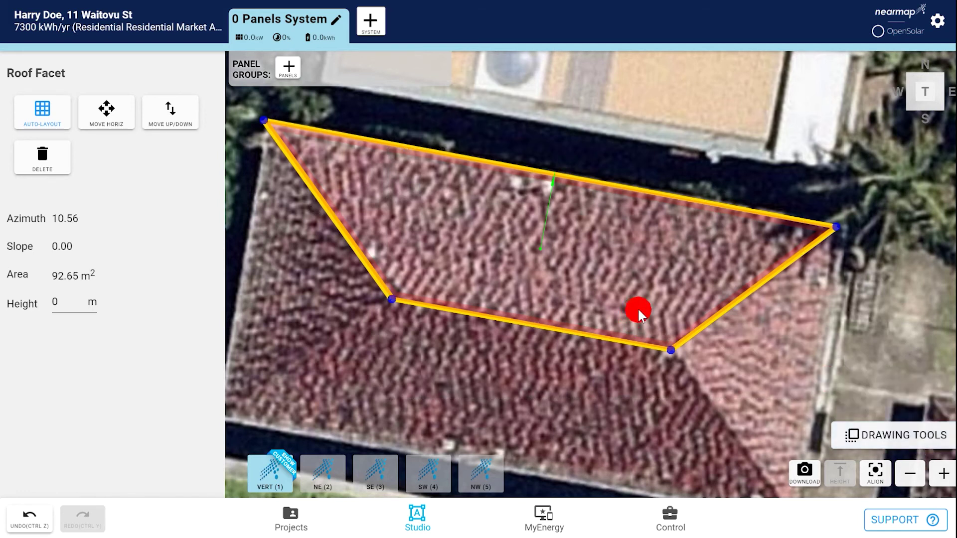
click(637, 311)
right_click(639, 311)
click(685, 335)
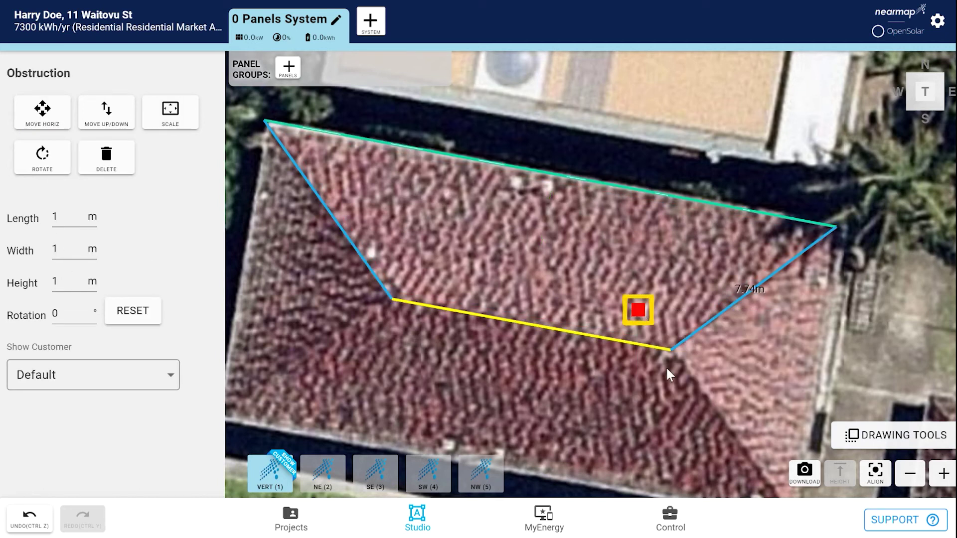
click(773, 258)
click(761, 255)
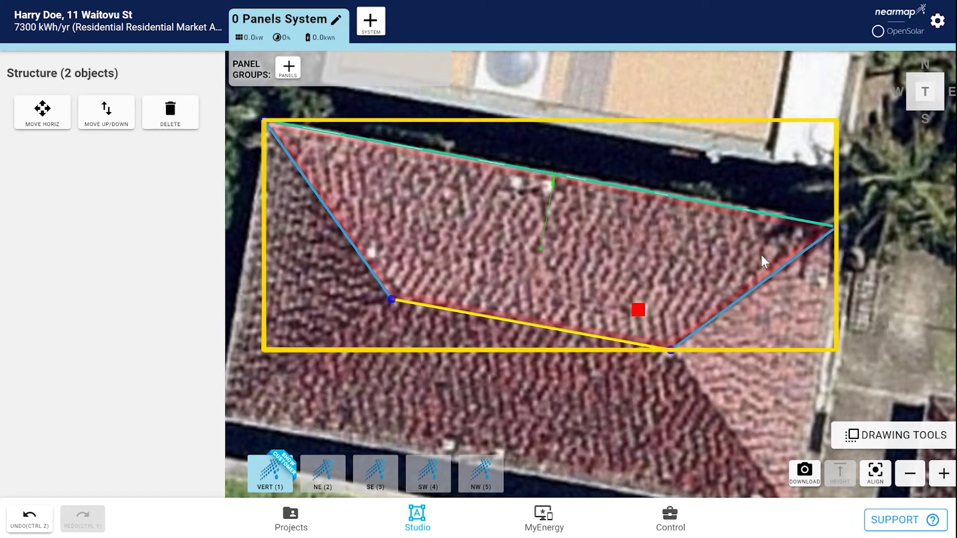
click(760, 255)
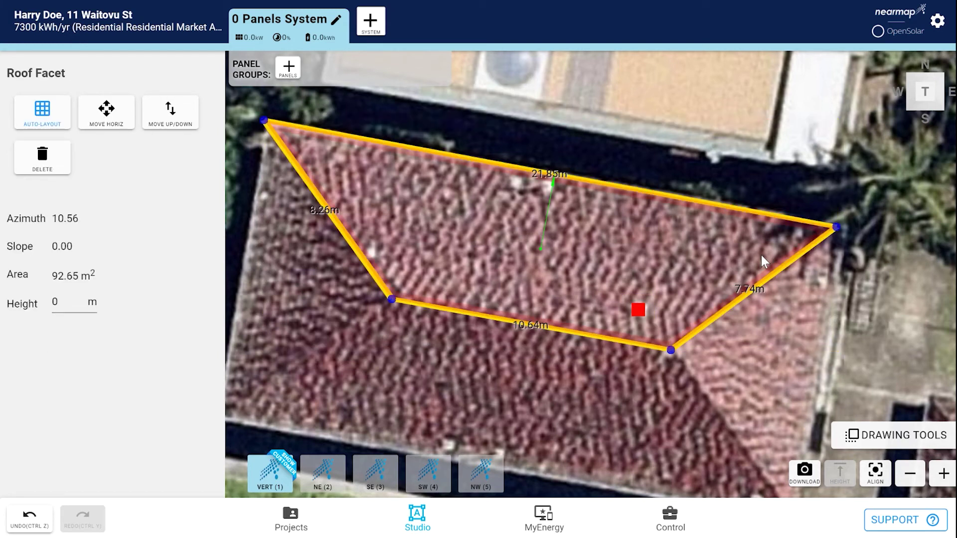
- Auto-lay landscape panels with Gap Y 0, then drag in extra panels to reach 30 modules (10.3 kW)
click(52, 120)
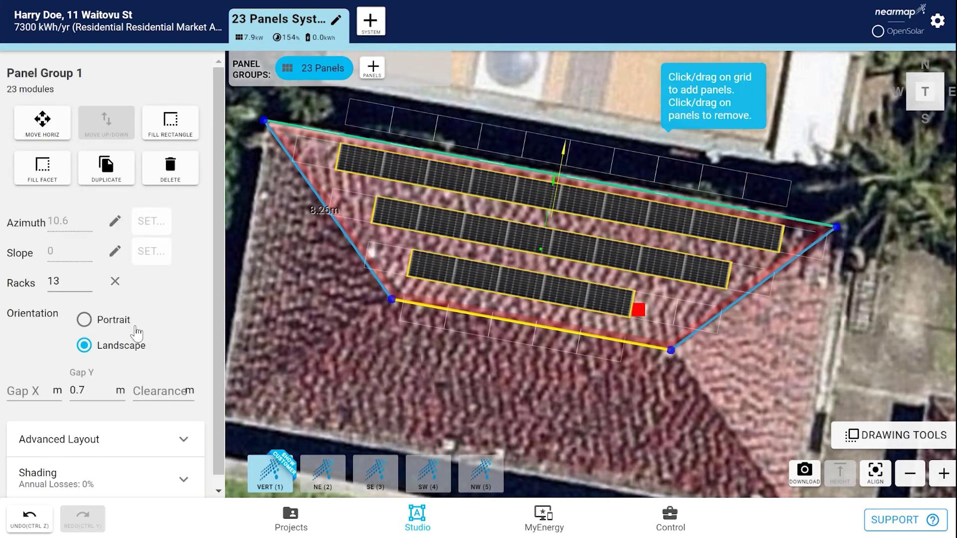
click(87, 386)
key(BackSpace)
key(BackSpace)
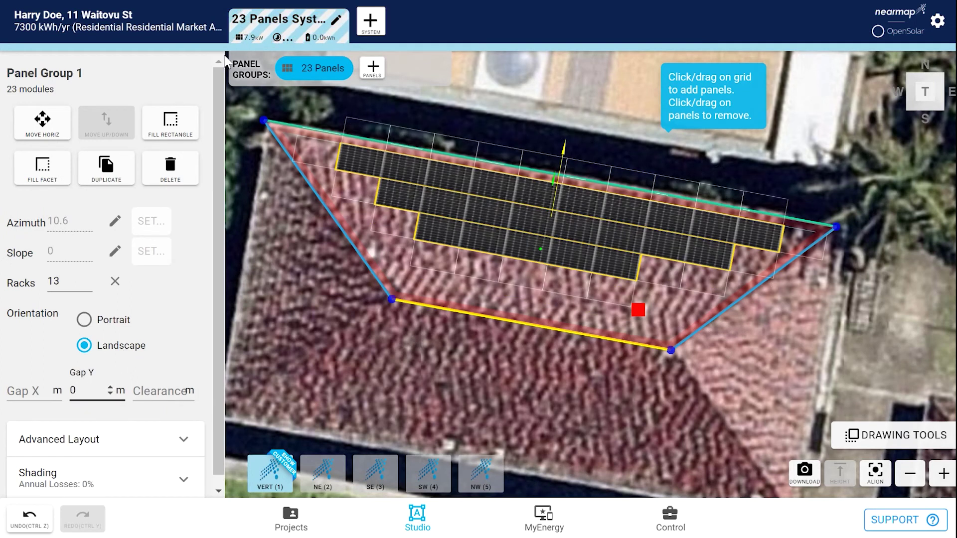
drag(662, 279, 706, 273)
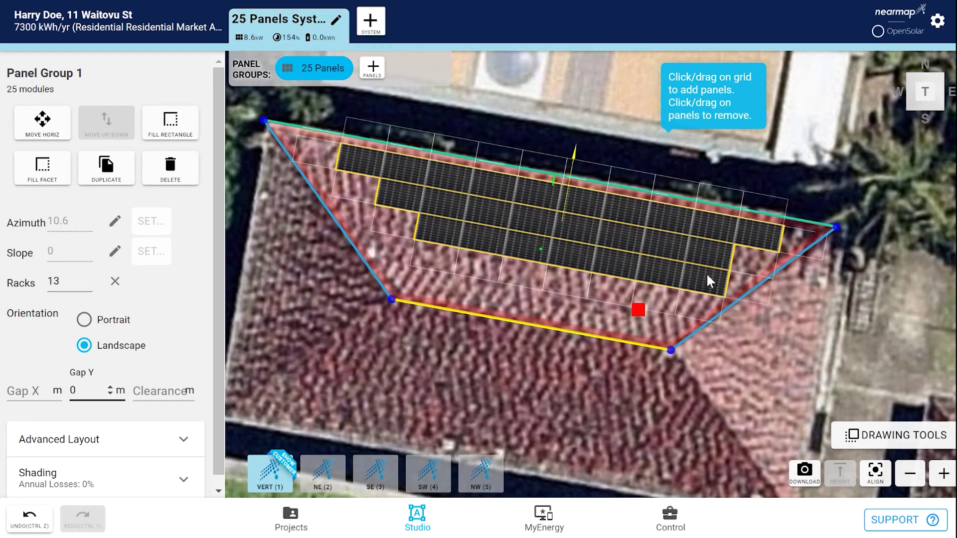
drag(442, 259, 613, 286)
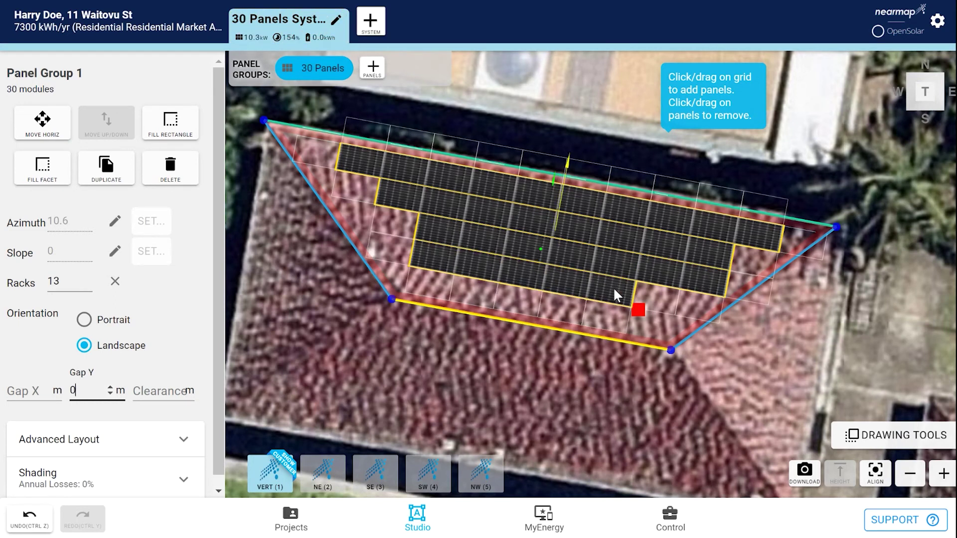
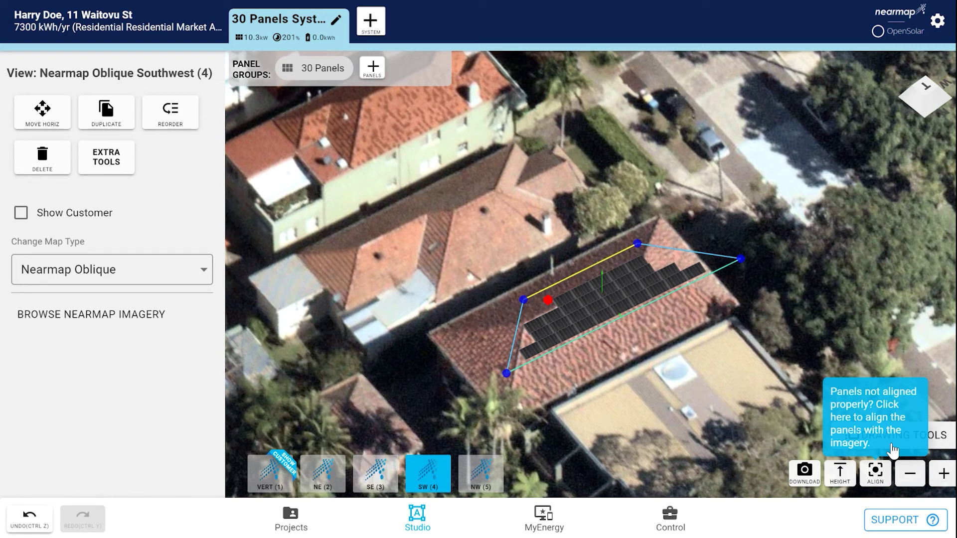
- Slide the southwest oblique imagery upward so the photographed roof sits under the drawn outline
click(875, 471)
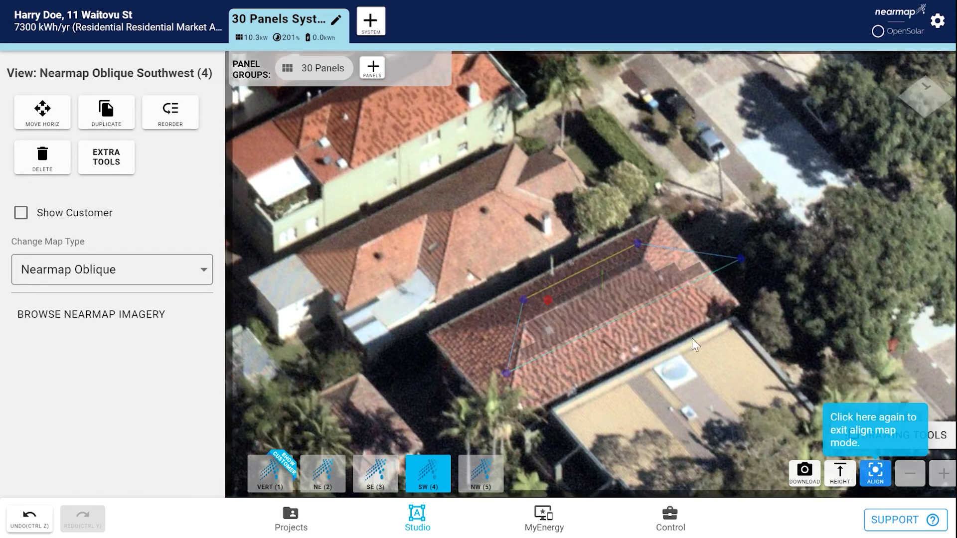
drag(684, 330, 685, 292)
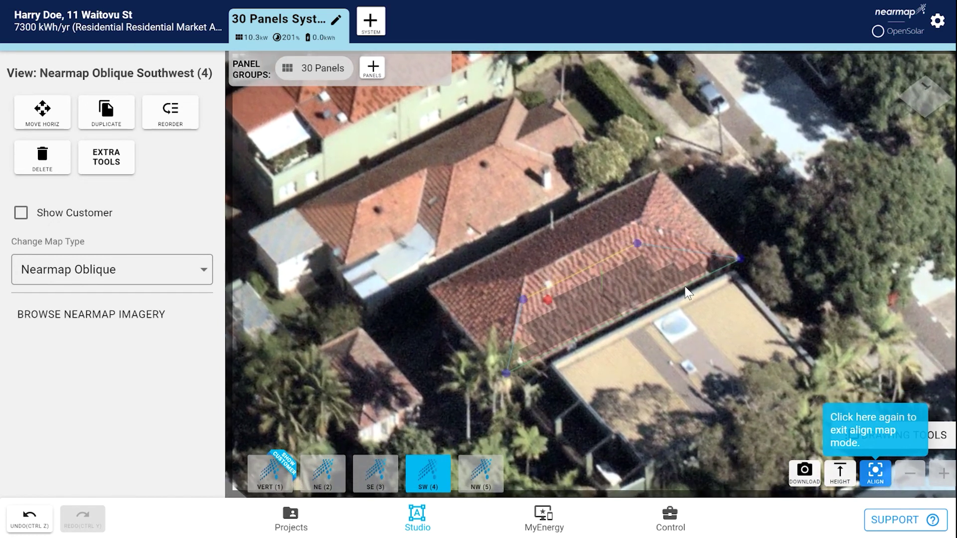
click(880, 476)
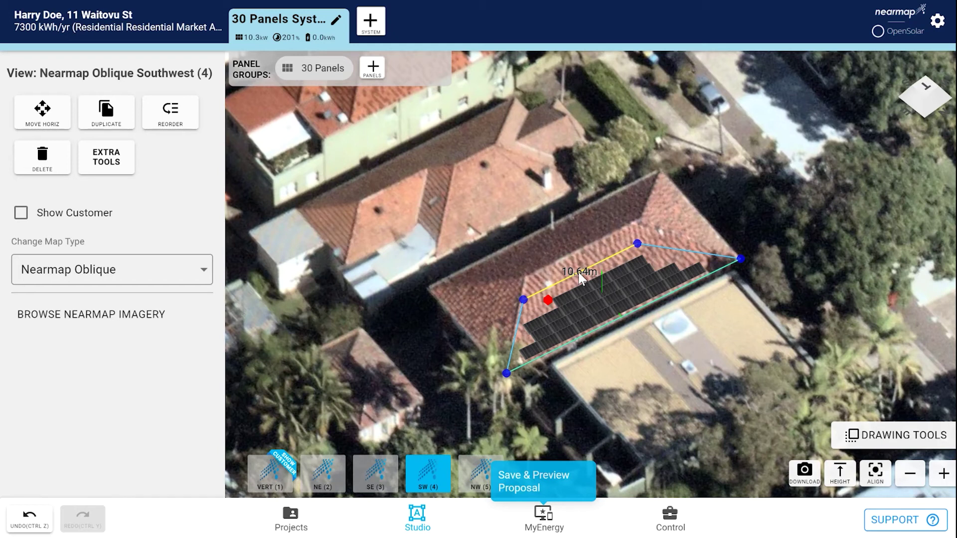
- Raise the roof's upper edge, then select the facet to confirm slope 26.74 and azimuth 10.56
click(580, 278)
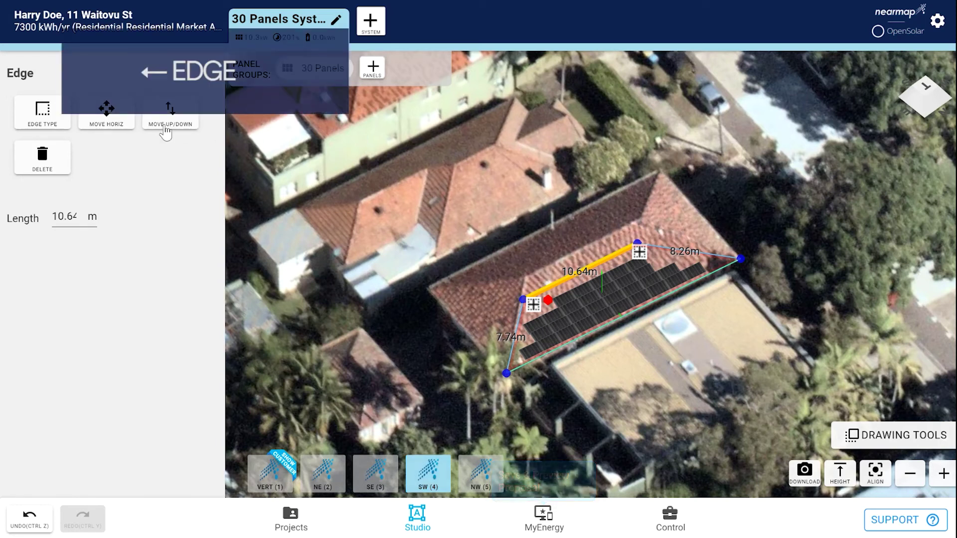
click(166, 114)
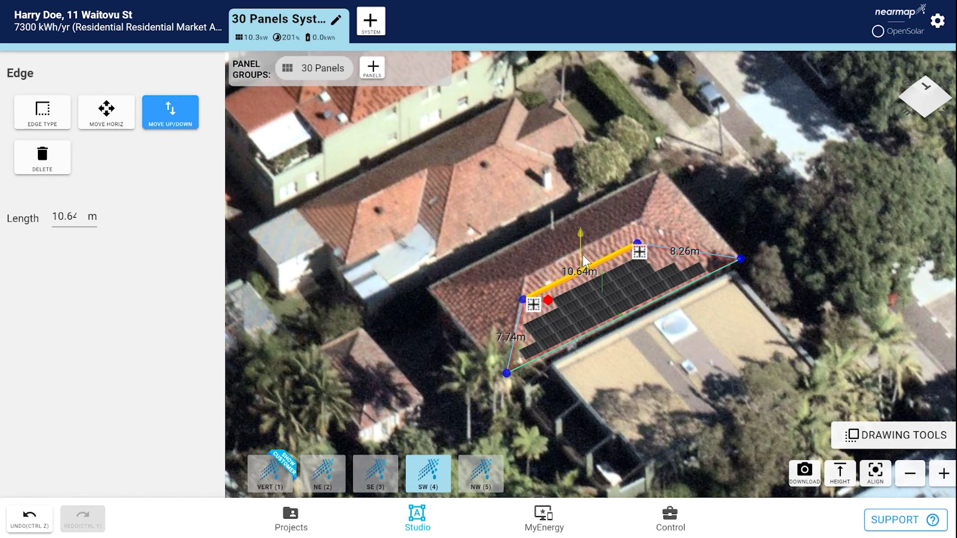
drag(580, 248, 599, 225)
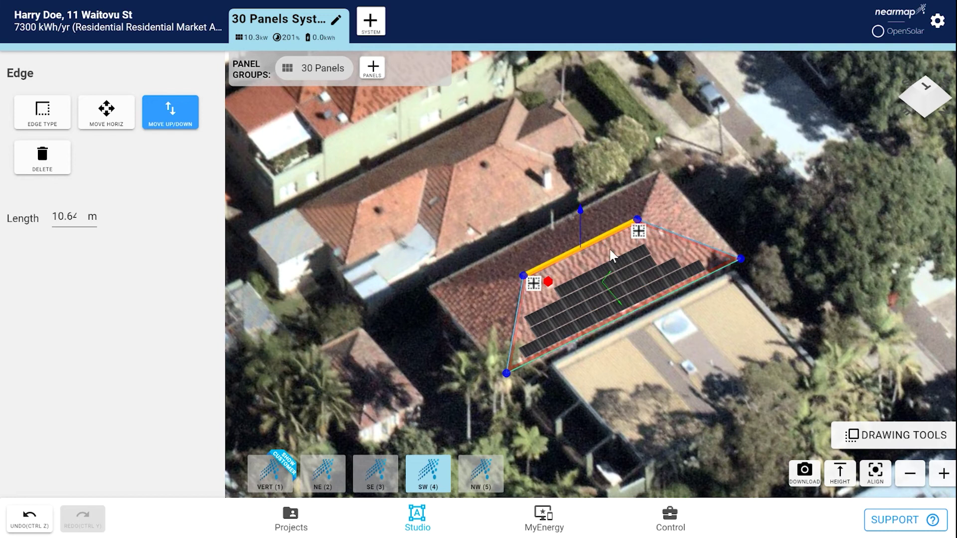
click(161, 109)
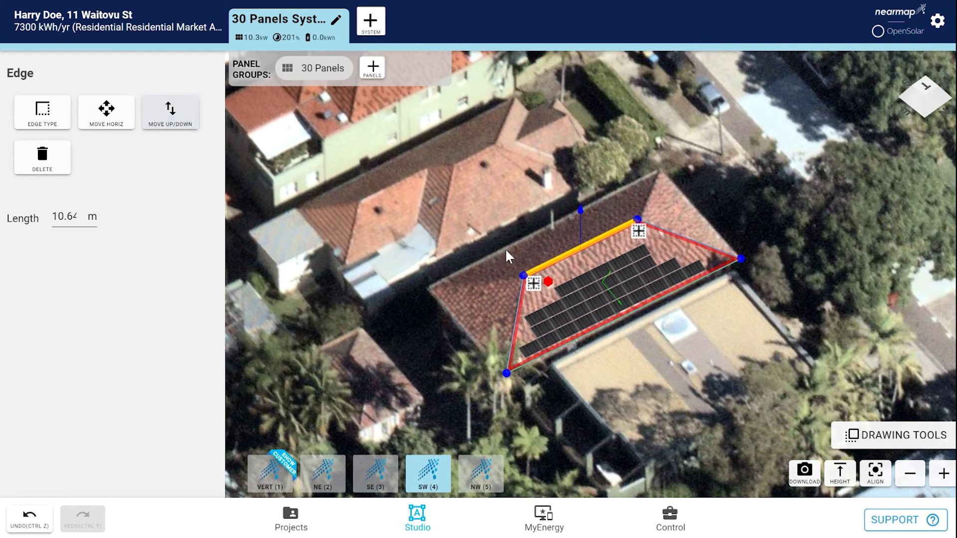
click(574, 267)
click(640, 254)
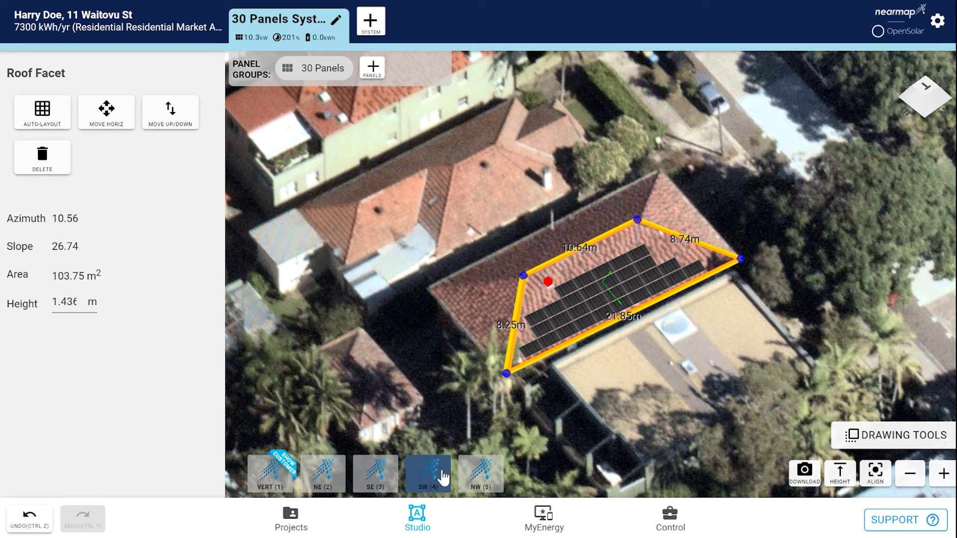
- Mark the SW (4) view as Show Customer and browse Nearmap historical dates back to 2009-11-14
click(423, 477)
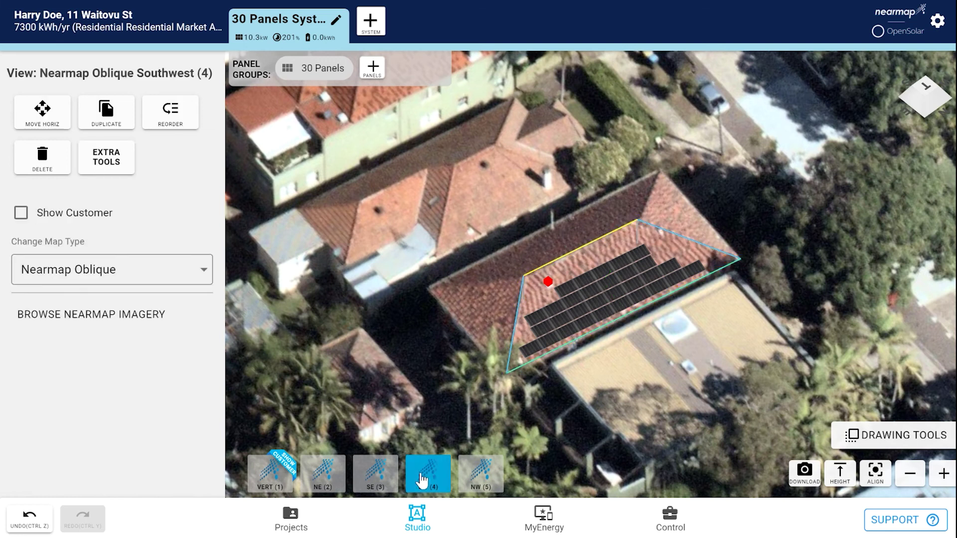
click(20, 213)
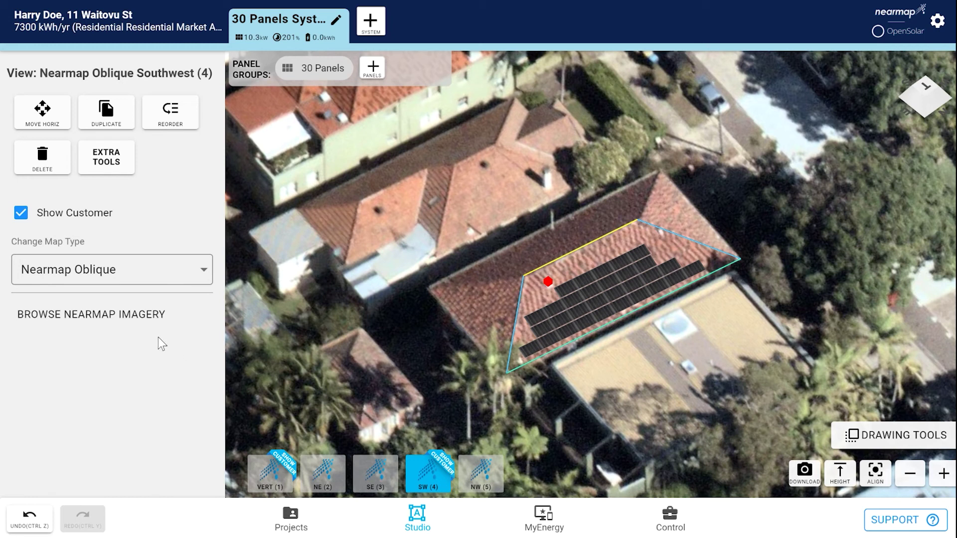
click(139, 315)
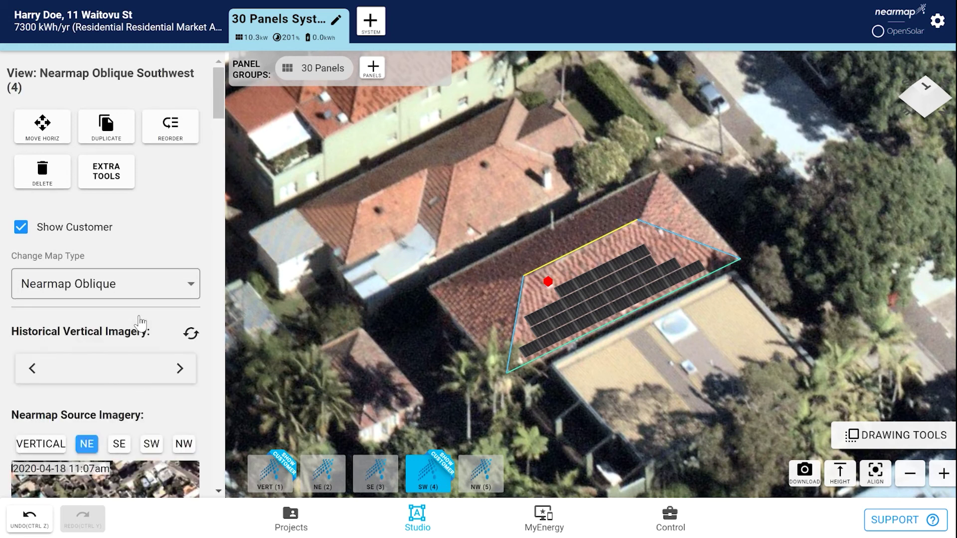
click(122, 376)
drag(190, 172, 216, 524)
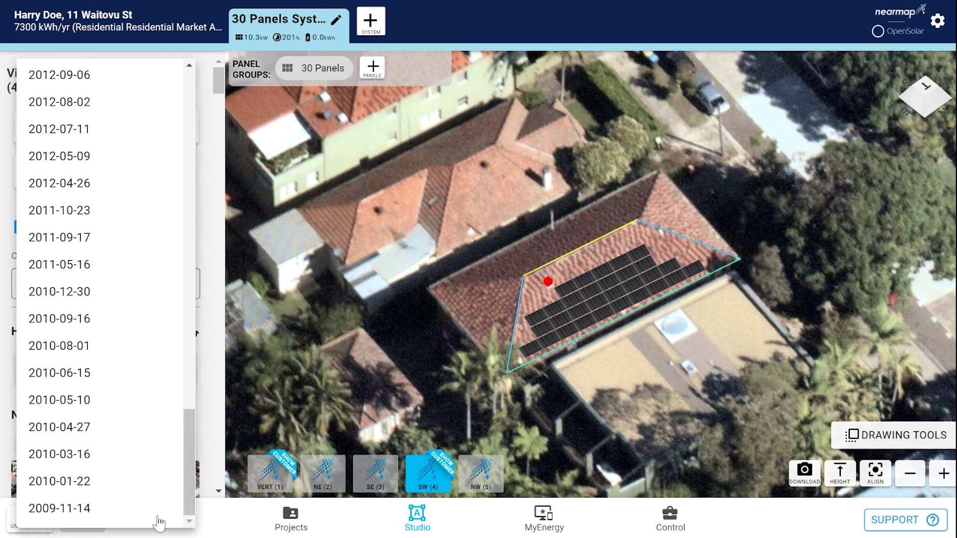
click(213, 418)
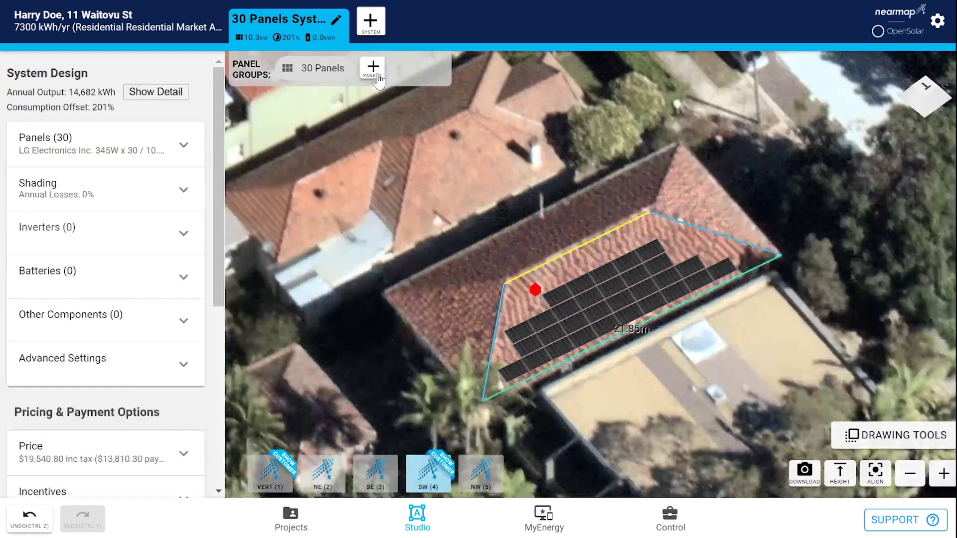
- Place 3 landscape panels above the 30-panel array and nudge that group slightly right
click(372, 67)
drag(555, 267, 588, 256)
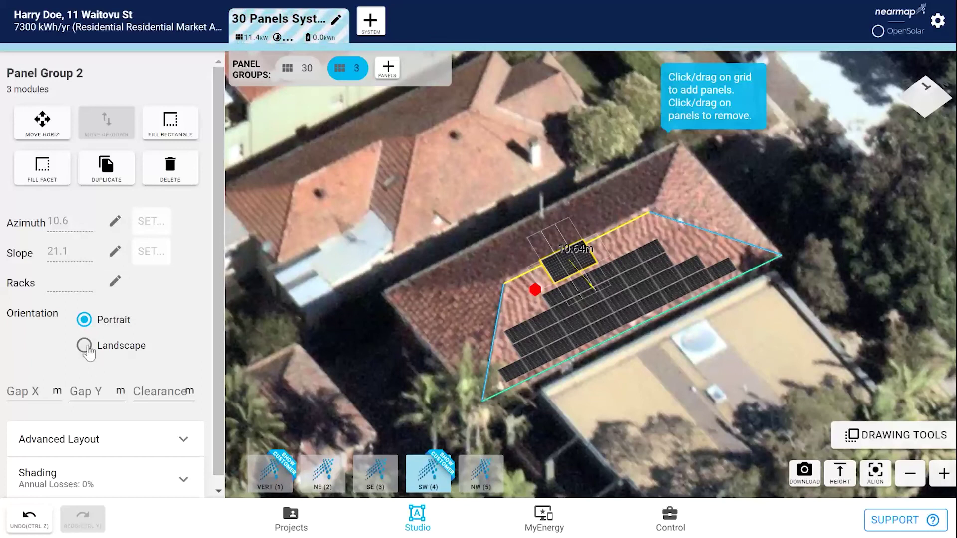
click(84, 345)
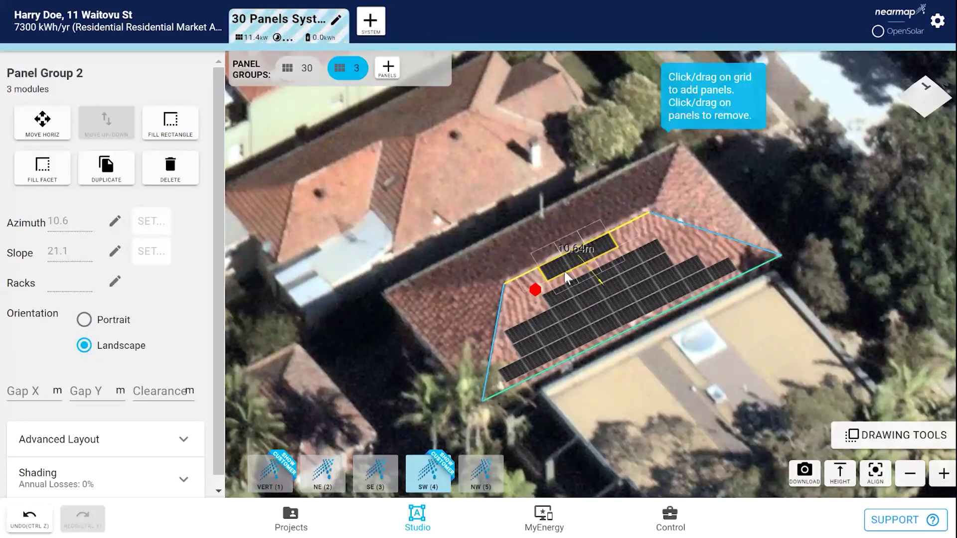
click(42, 124)
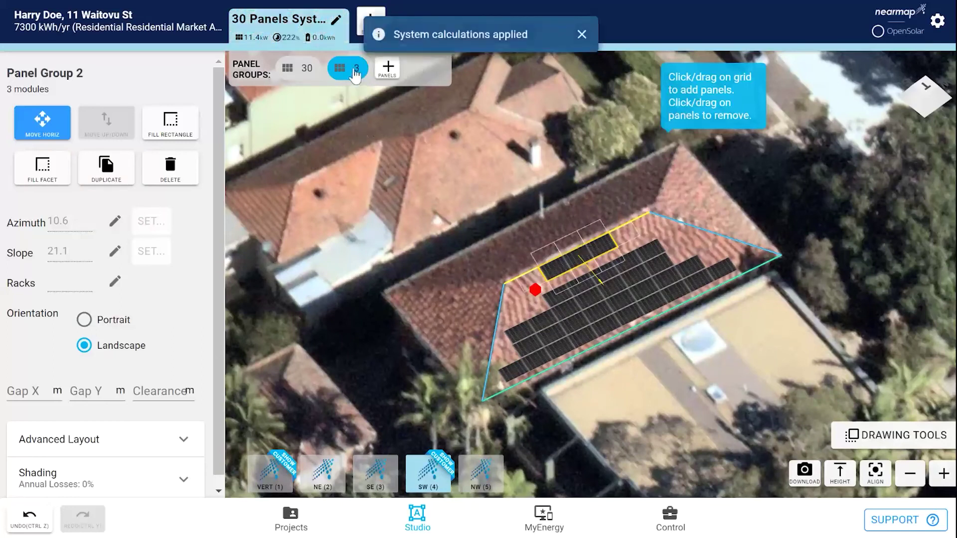
drag(553, 269, 569, 272)
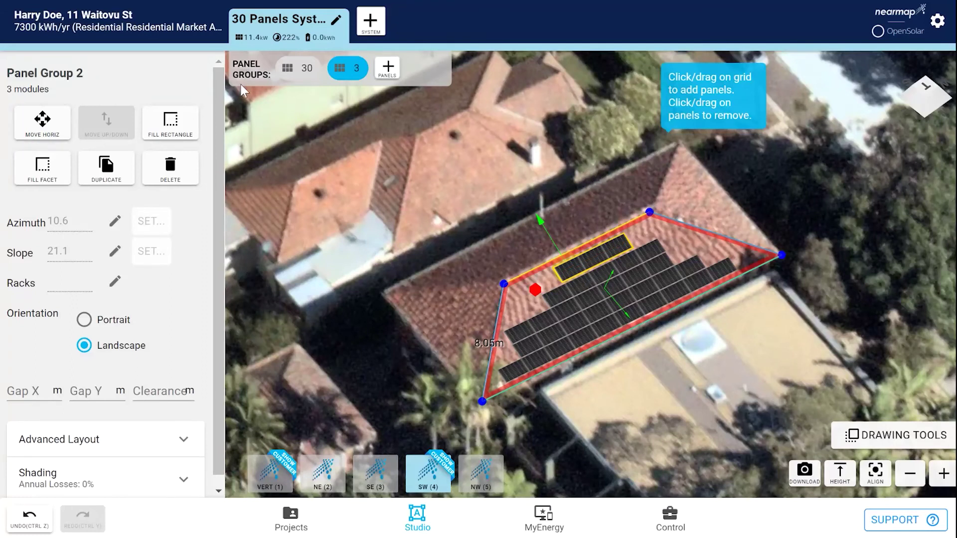
click(289, 67)
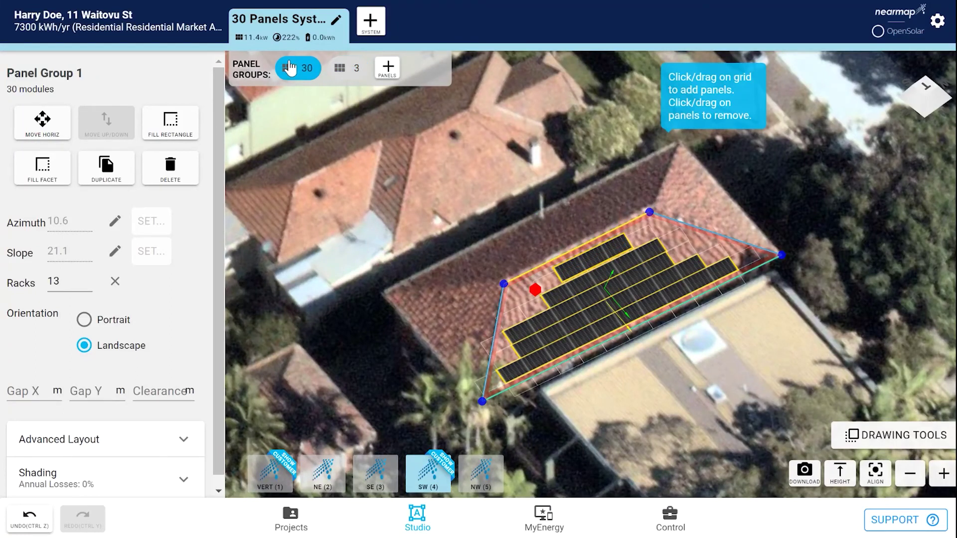
click(339, 72)
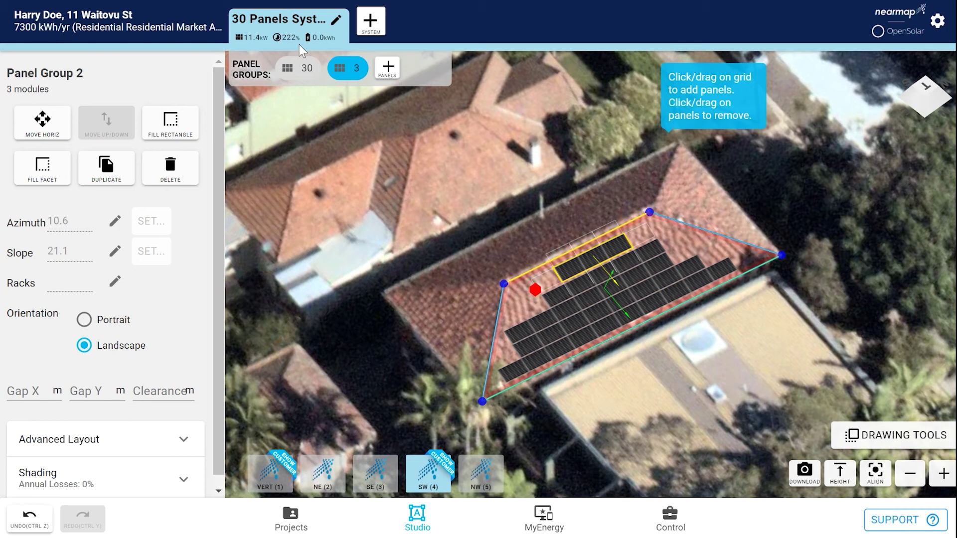
- Edit the system name, adding a '3' to it
click(336, 20)
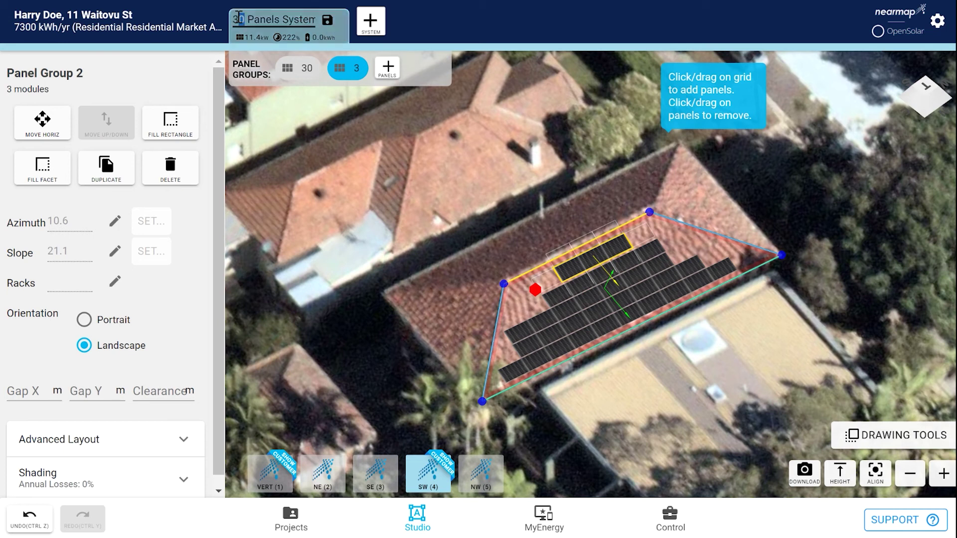
text(3)
double_click(299, 20)
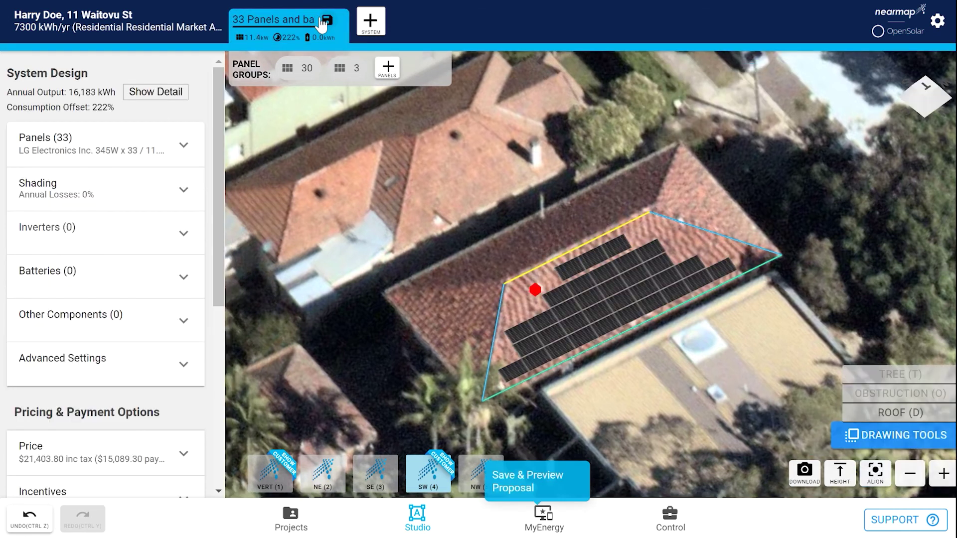
click(326, 20)
- Add an ACB05-LP battery and review the three auto-assigned Fronius Primo 5.0-1 inverters
click(184, 277)
click(58, 350)
click(194, 411)
click(203, 501)
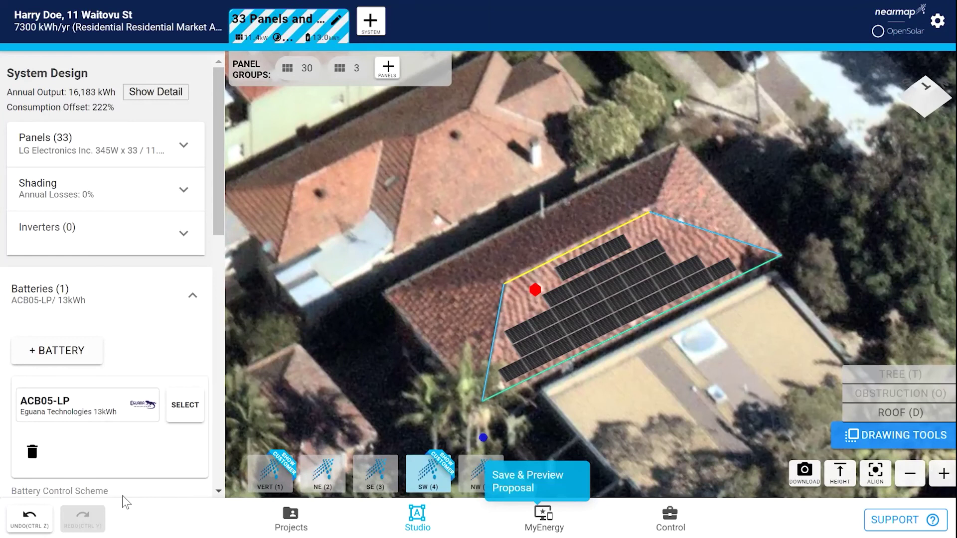
click(194, 297)
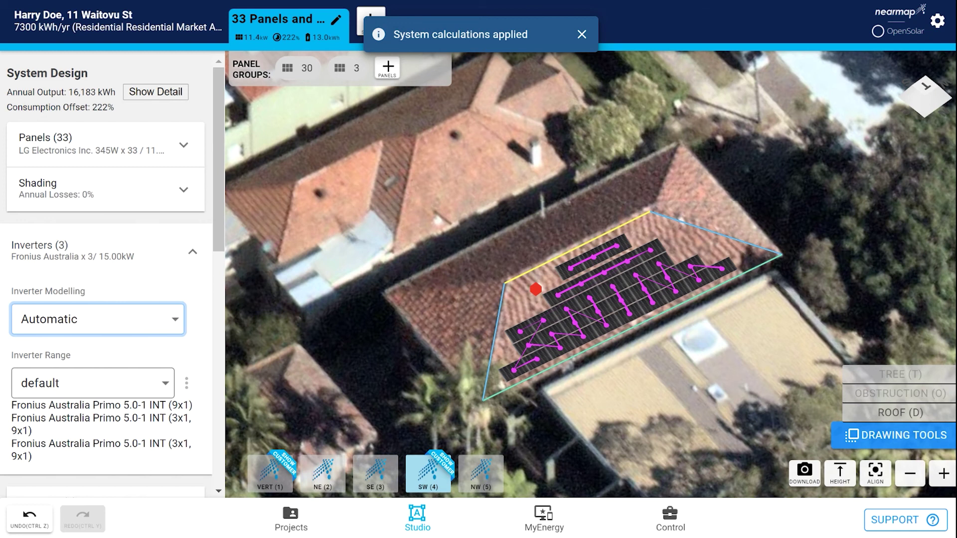
click(369, 21)
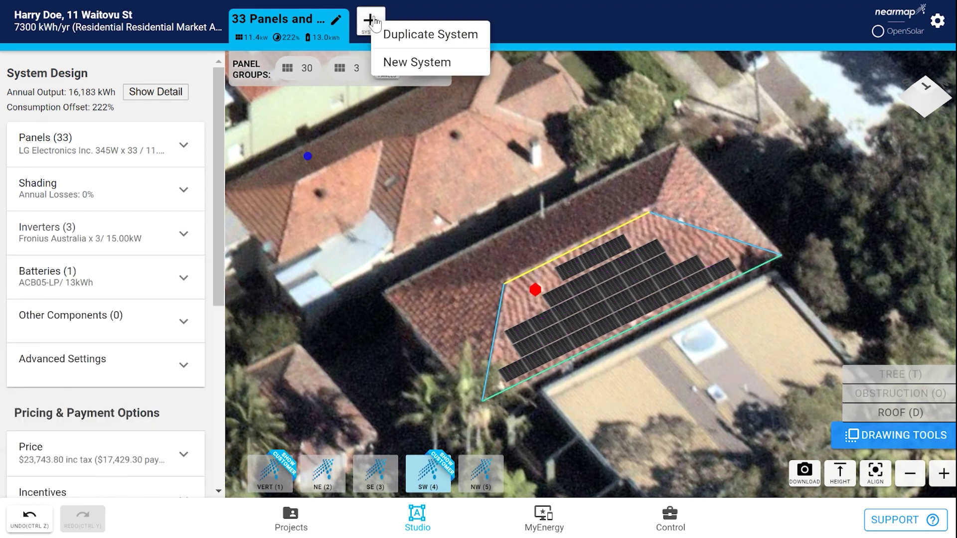
- Create a new system using the Canadian Solar CS1H-345MS module found by searching 'canadian 345'
click(414, 65)
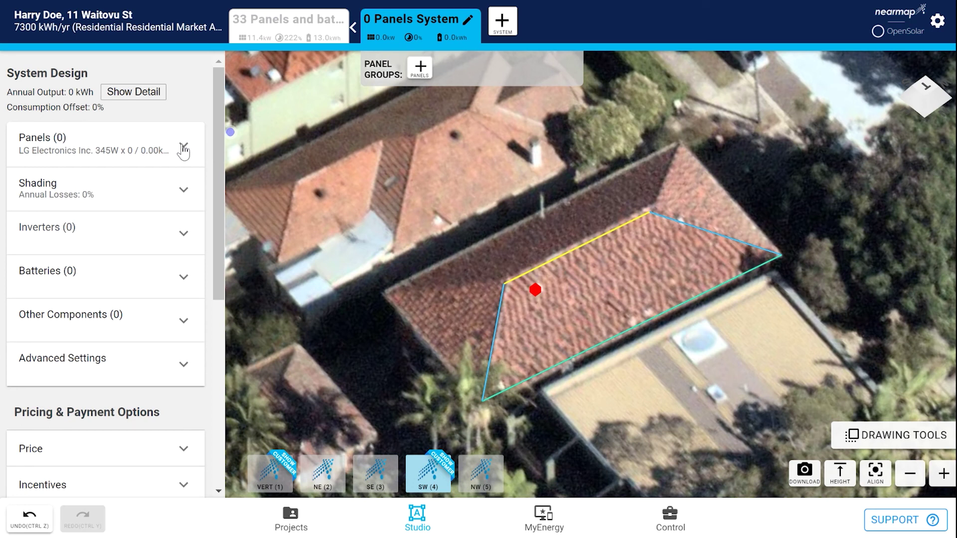
click(182, 147)
click(184, 210)
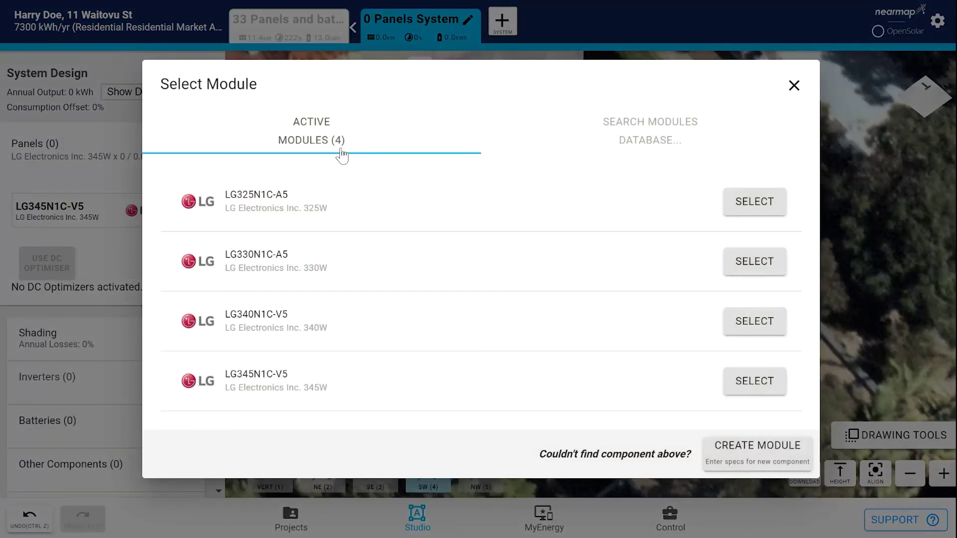
click(652, 142)
click(357, 212)
text(canadian 345)
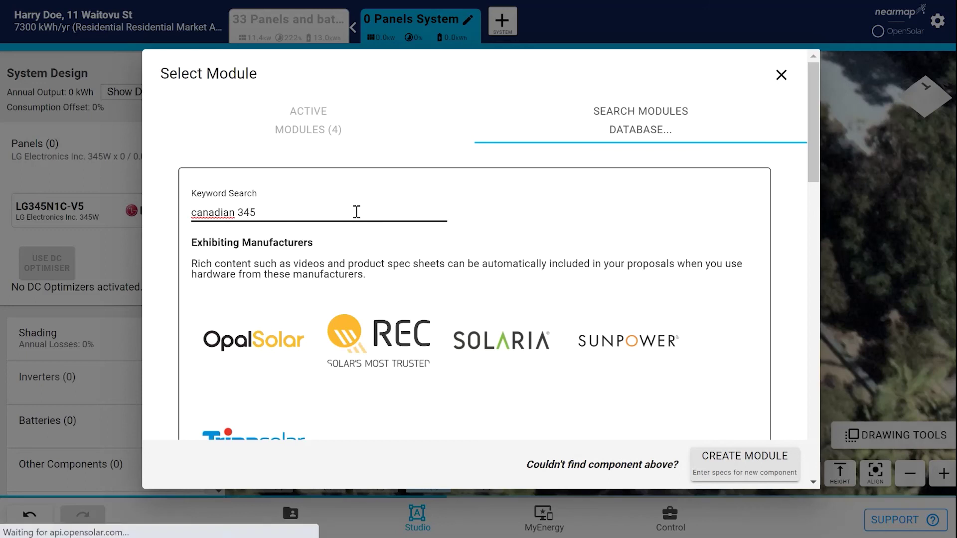
scroll(374, 259, down, 5)
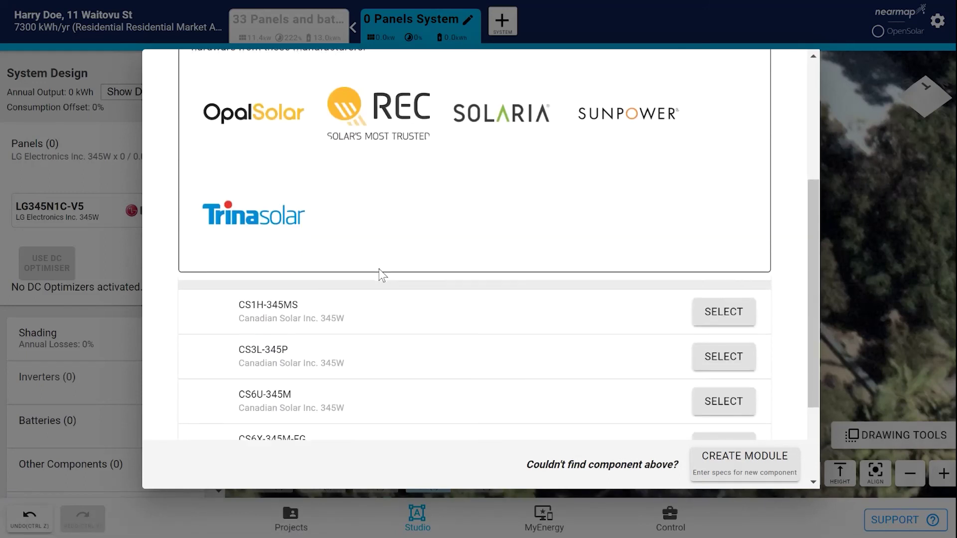
scroll(378, 268, down, 2)
click(700, 244)
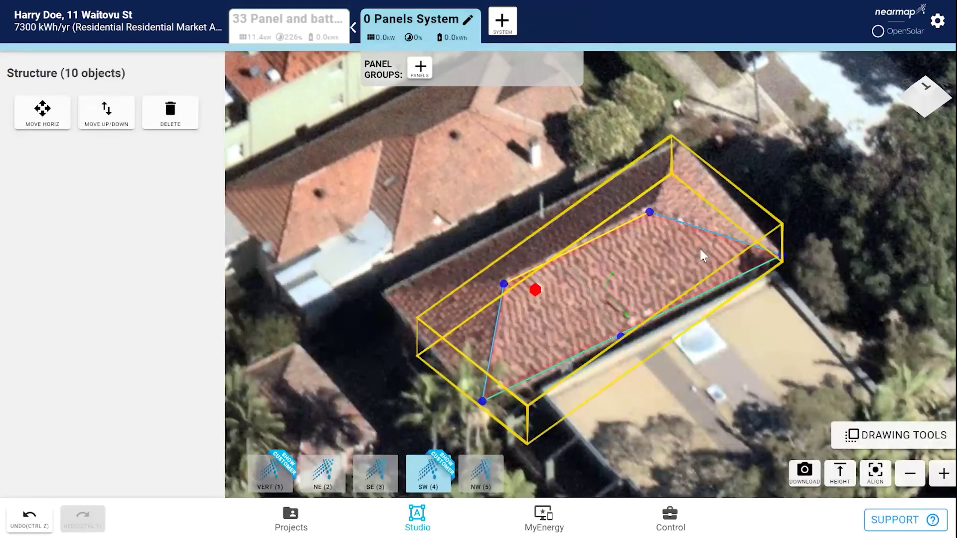
- Auto-layout the southwest roof facet, then remove edge panels to trim the array to 33
click(699, 249)
click(35, 127)
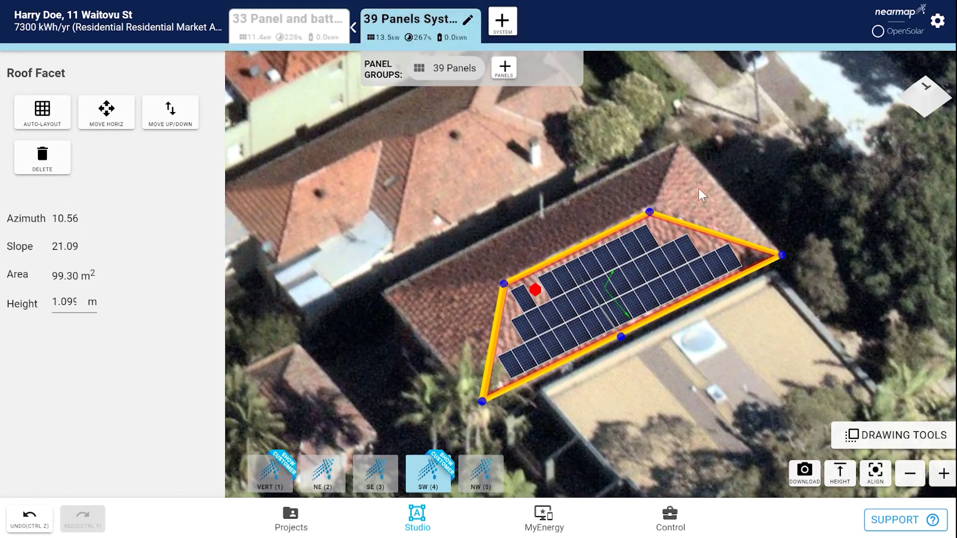
click(527, 305)
click(525, 304)
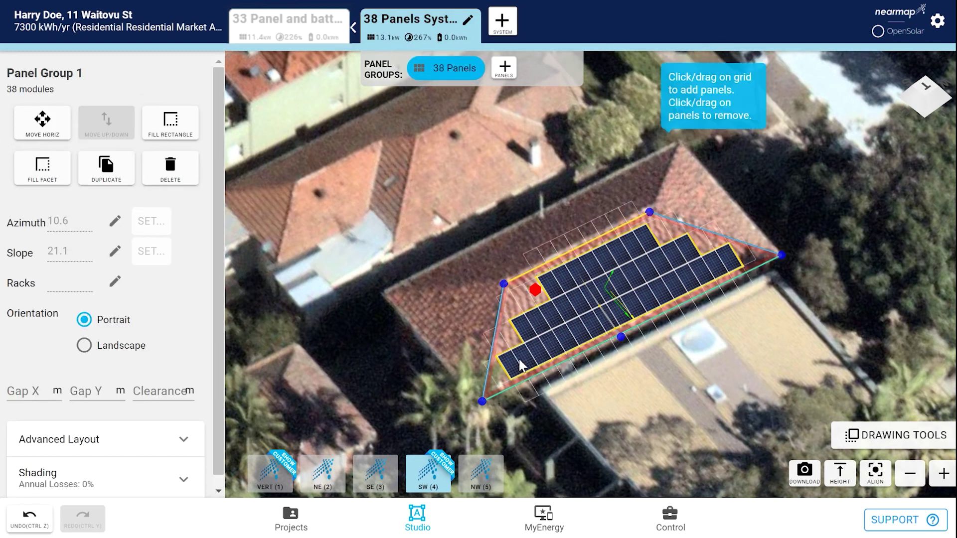
click(510, 366)
click(537, 320)
click(548, 285)
click(733, 257)
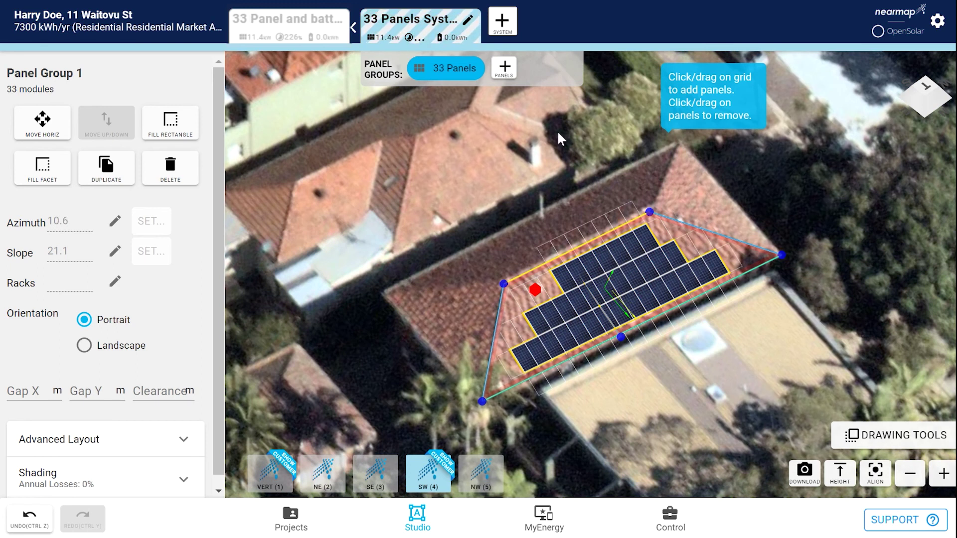
- Rename the new system to can345
click(467, 25)
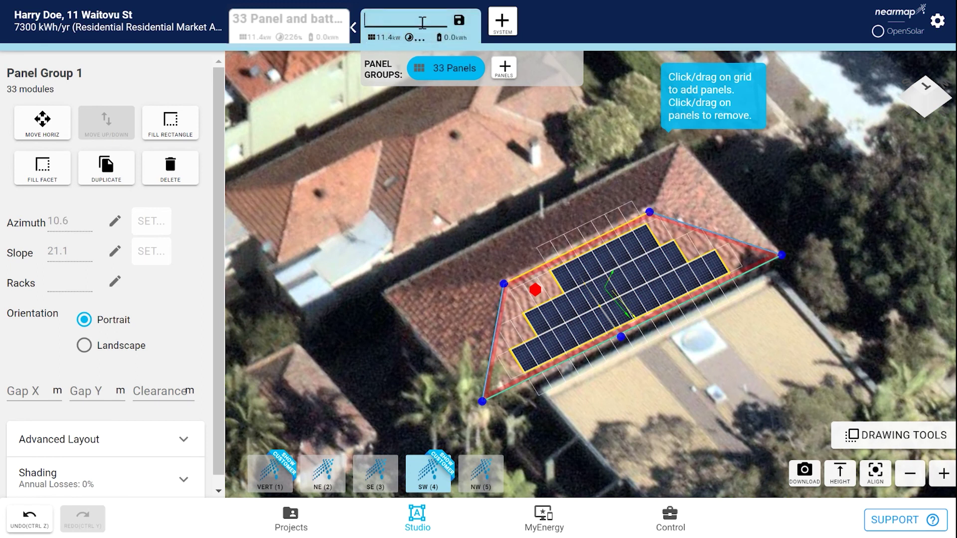
click(581, 34)
text(can345)
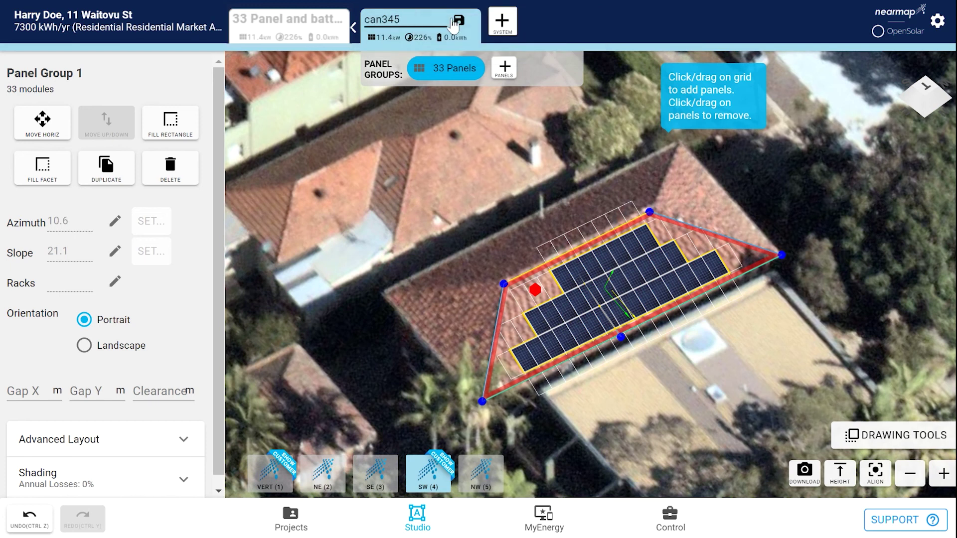
click(457, 21)
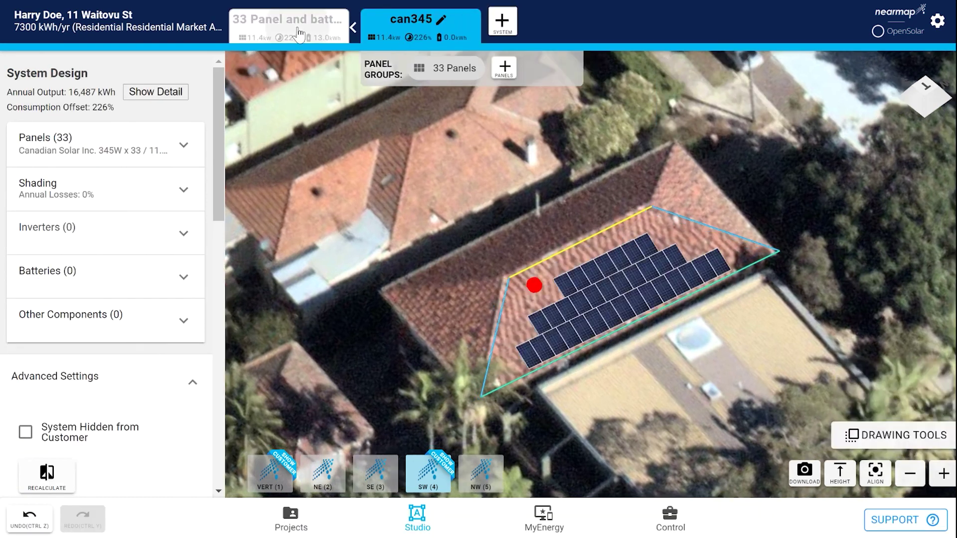
- Compare the original system's inverter and battery details against the can345 system
click(294, 25)
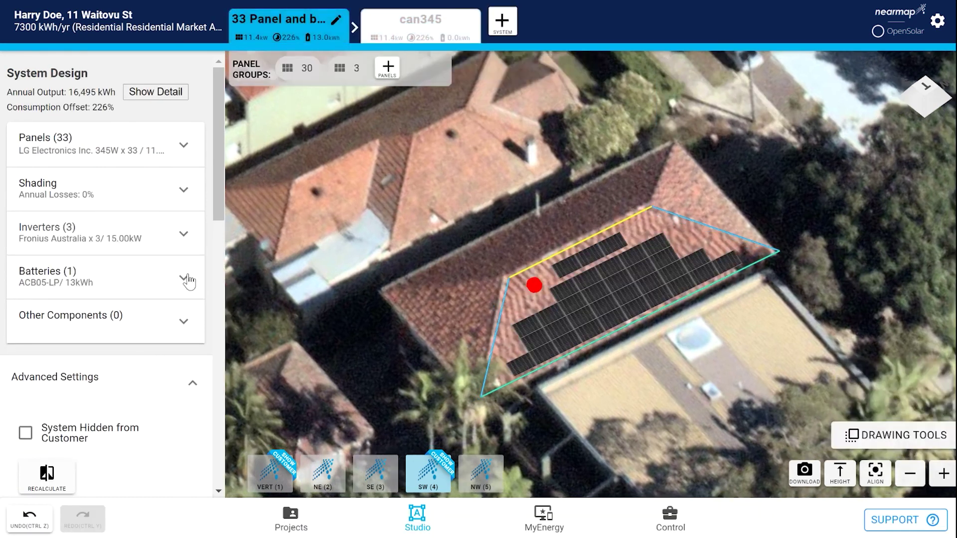
click(185, 235)
click(191, 250)
click(186, 280)
click(189, 298)
click(424, 25)
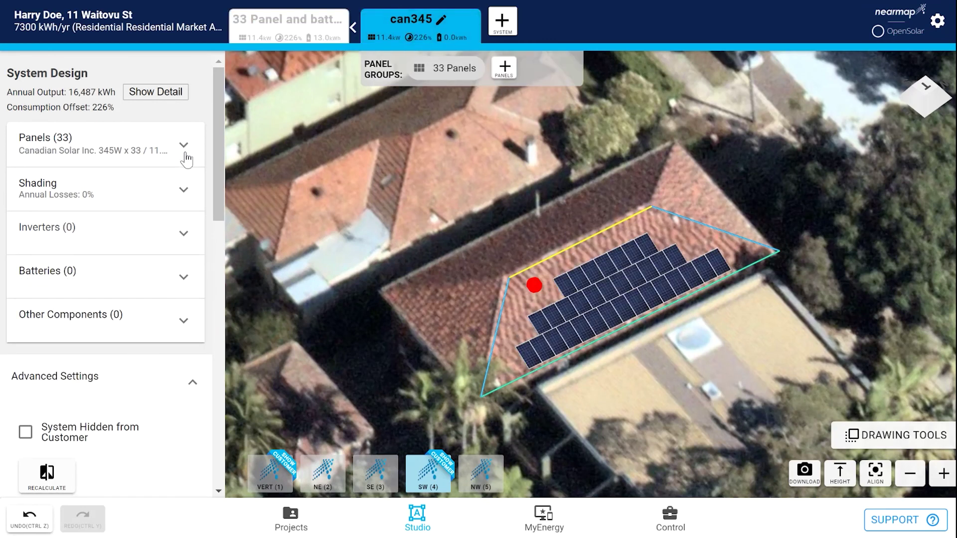
- Recheck the original system's inverter modelling options without changes, then save the whole design
click(293, 35)
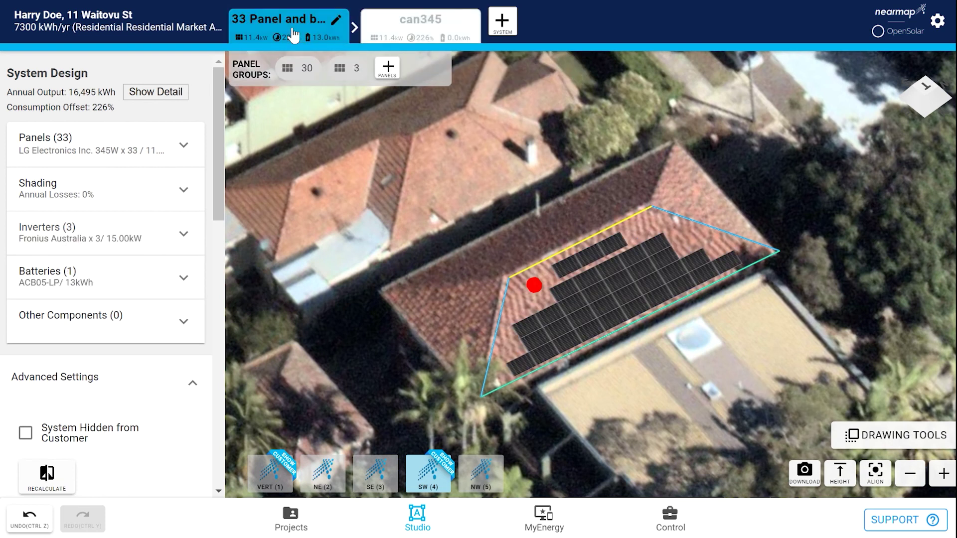
click(184, 238)
click(167, 321)
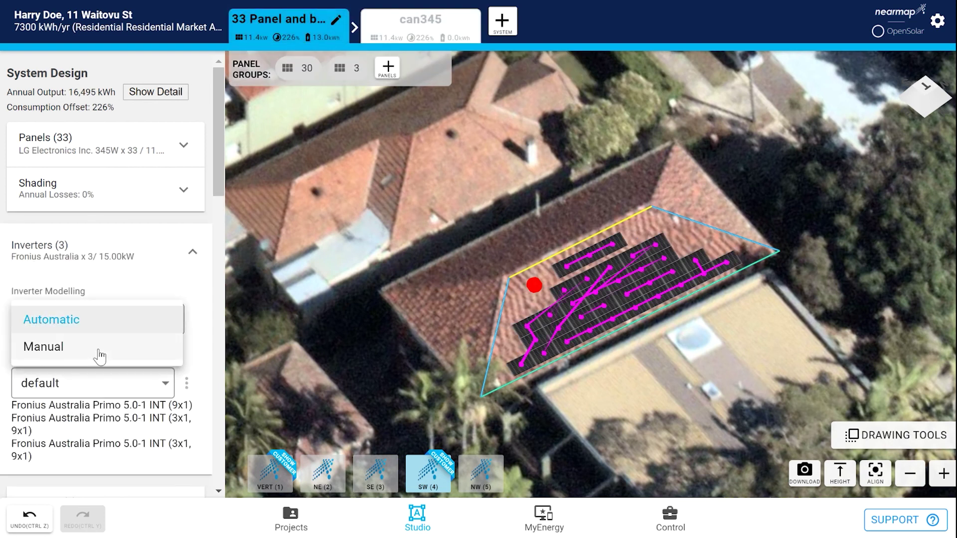
click(165, 273)
click(195, 251)
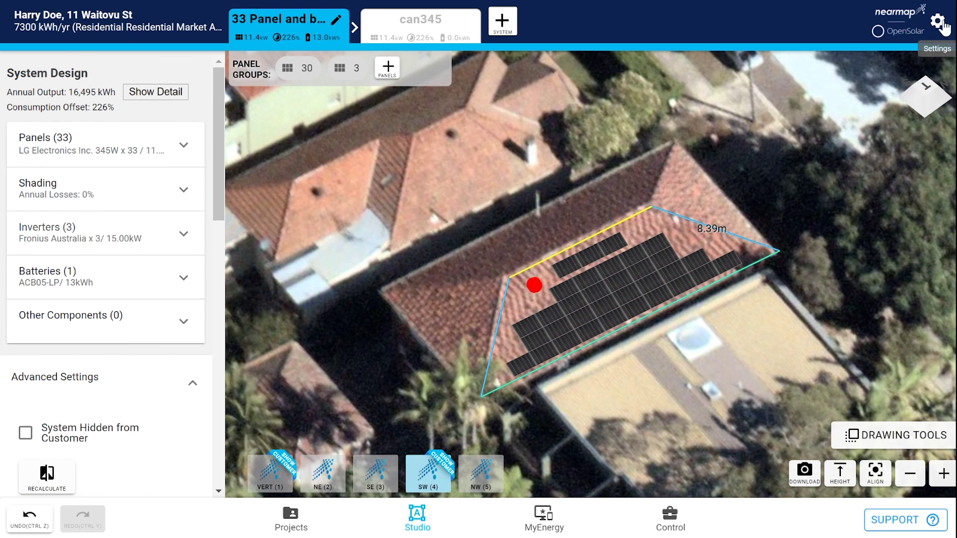
click(937, 22)
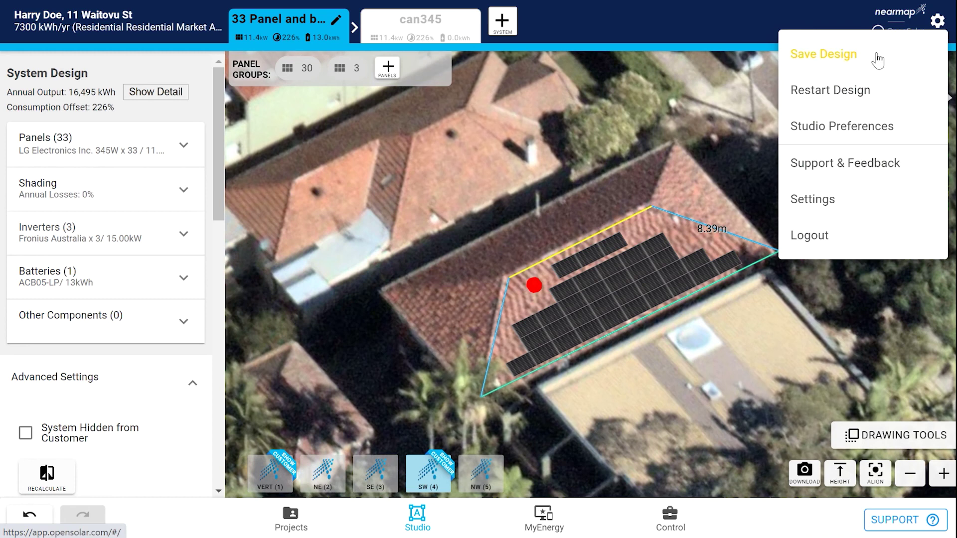
click(820, 55)
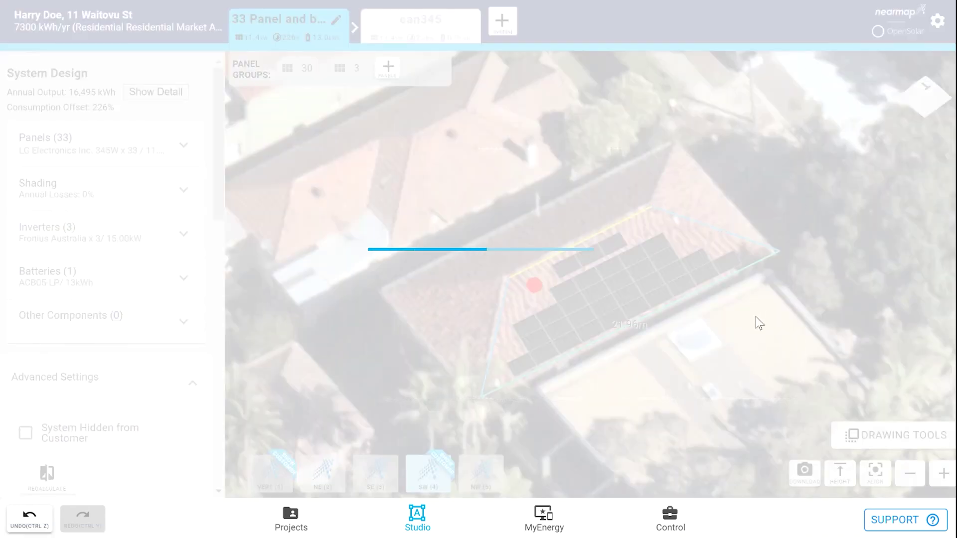